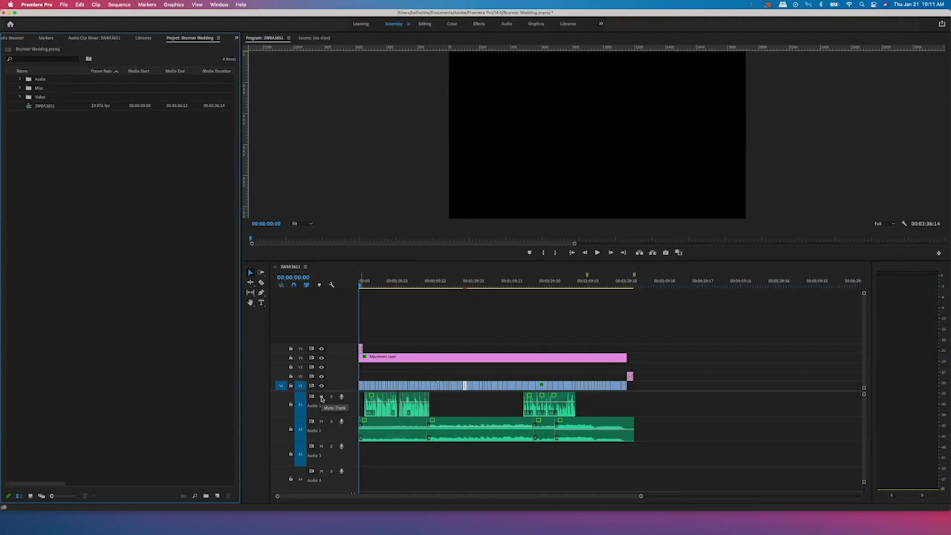
# - Mute the Audio 1 and Audio 2 tracks of the wedding sequence
pyautogui.click(321, 399)
pyautogui.click(321, 421)
pyautogui.moveTo(640, 496); pyautogui.dragTo(531, 496)
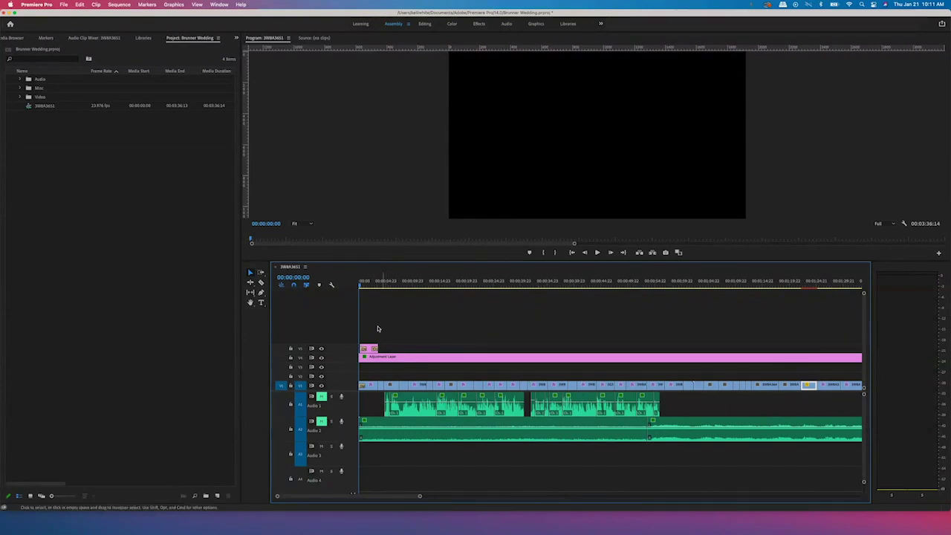
# - Examine the opening title clip, its cross dissolves and the dip to black across the first seconds of the sequence
pyautogui.click(361, 285)
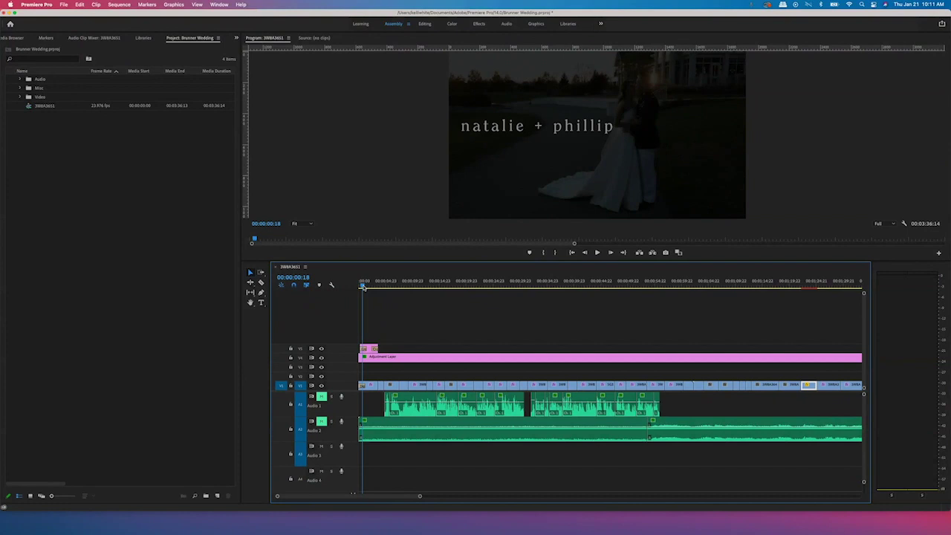
pyautogui.moveTo(363, 287); pyautogui.dragTo(368, 287)
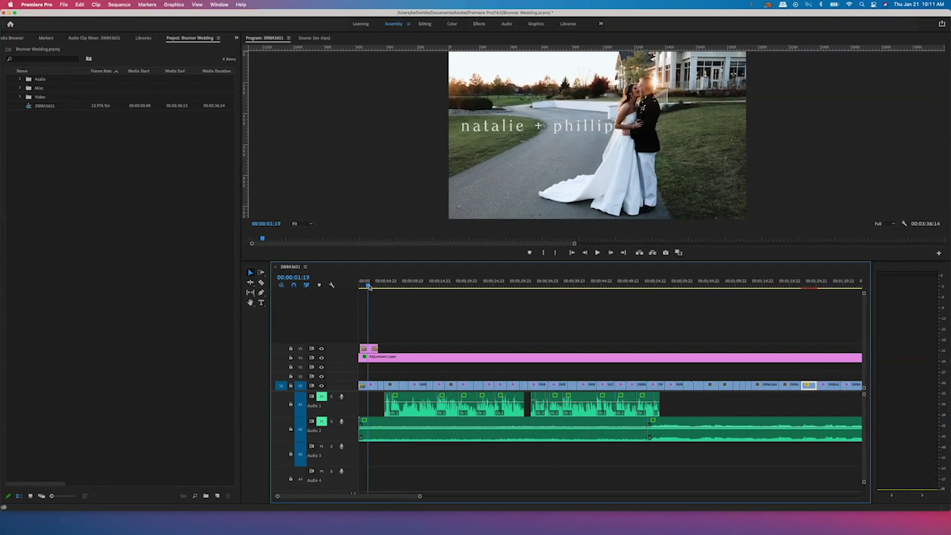
pyautogui.click(369, 349)
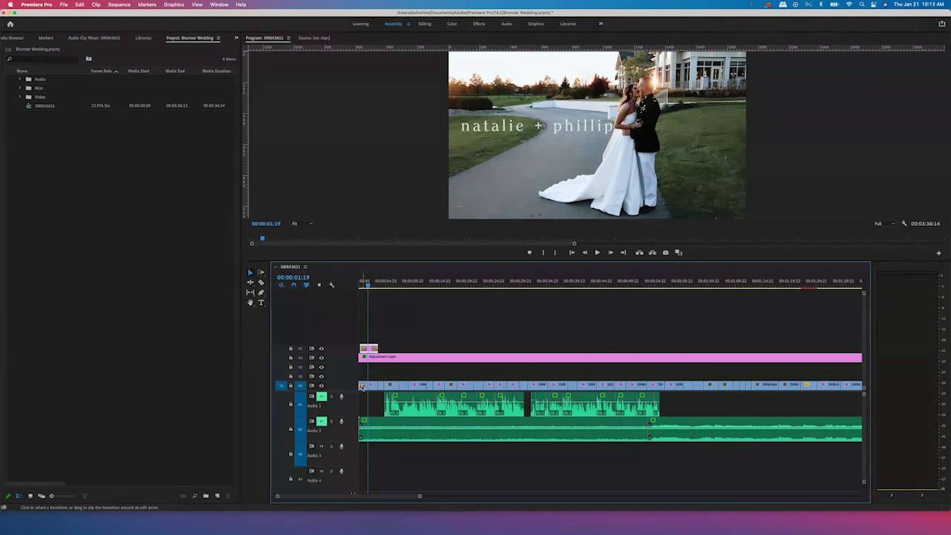
pyautogui.moveTo(418, 494); pyautogui.dragTo(377, 494)
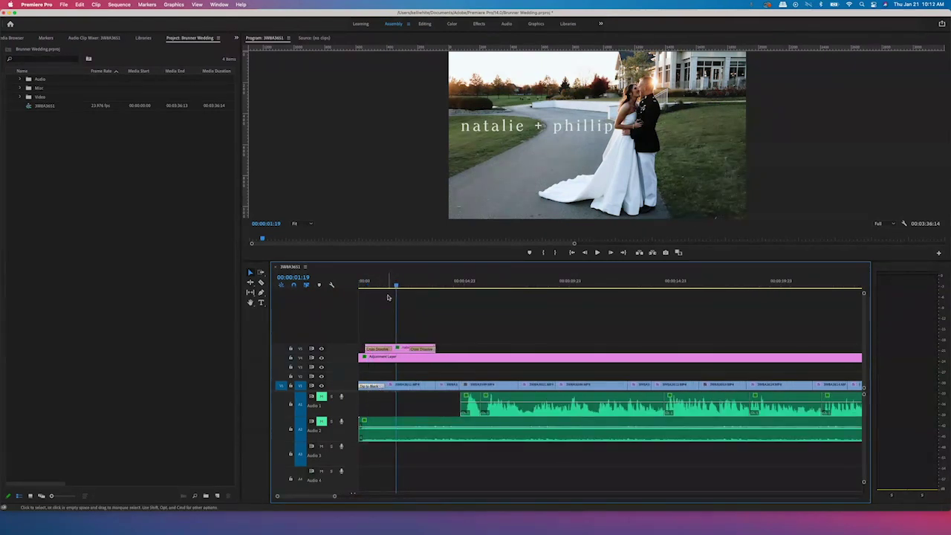
pyautogui.moveTo(397, 286)
pyautogui.mouseDown()
pyautogui.moveTo(362, 286)
pyautogui.moveTo(412, 288)
pyautogui.mouseUp()
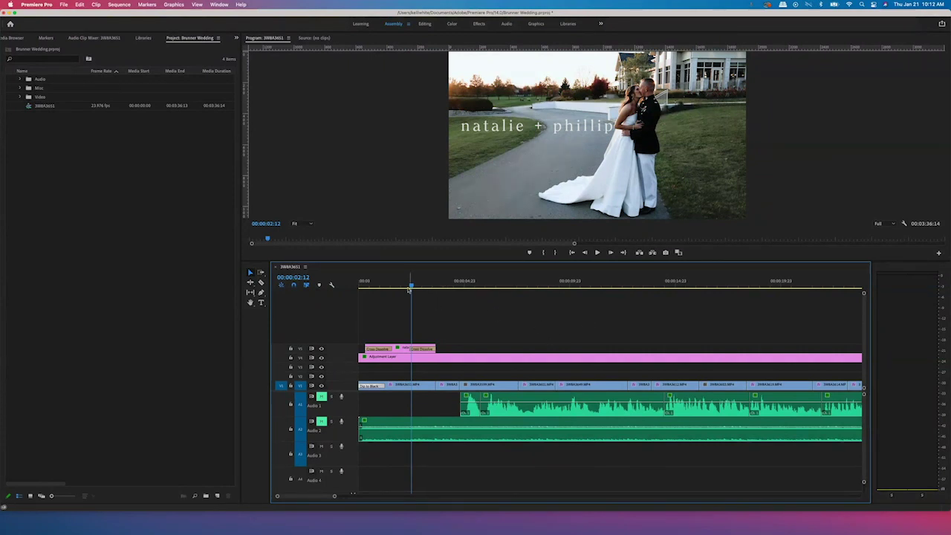
# - Examine the adjustment layer's Lumetri creative look choices and basic white balance settings in the Color workspace
pyautogui.click(465, 360)
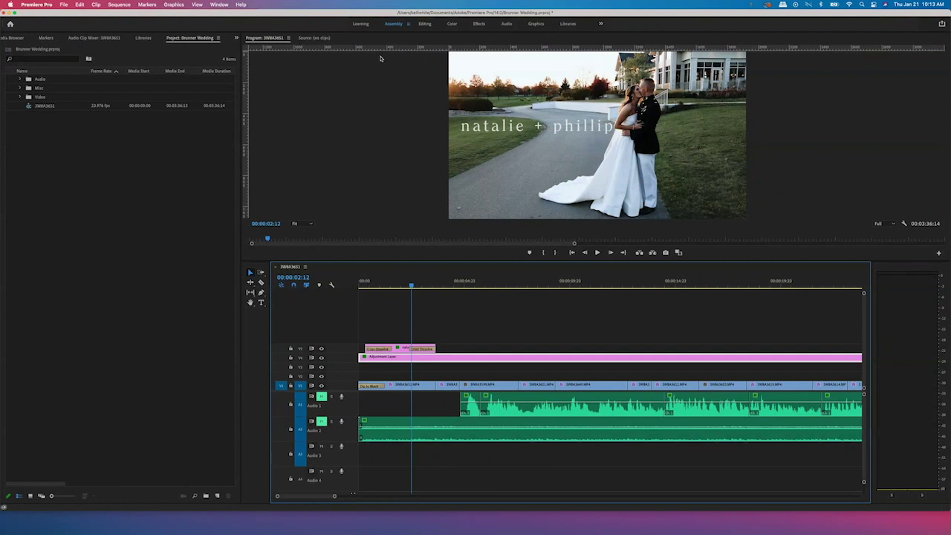
pyautogui.click(451, 24)
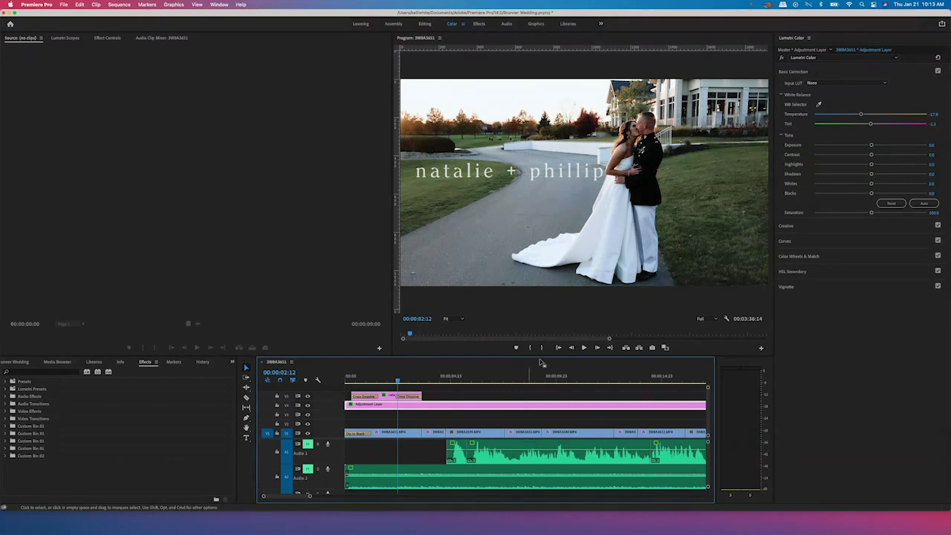
pyautogui.click(840, 227)
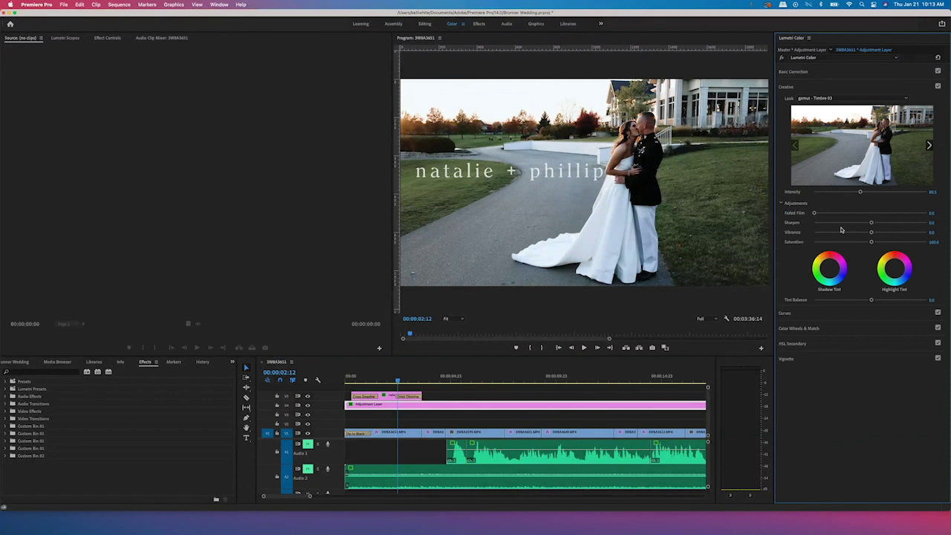
pyautogui.click(840, 96)
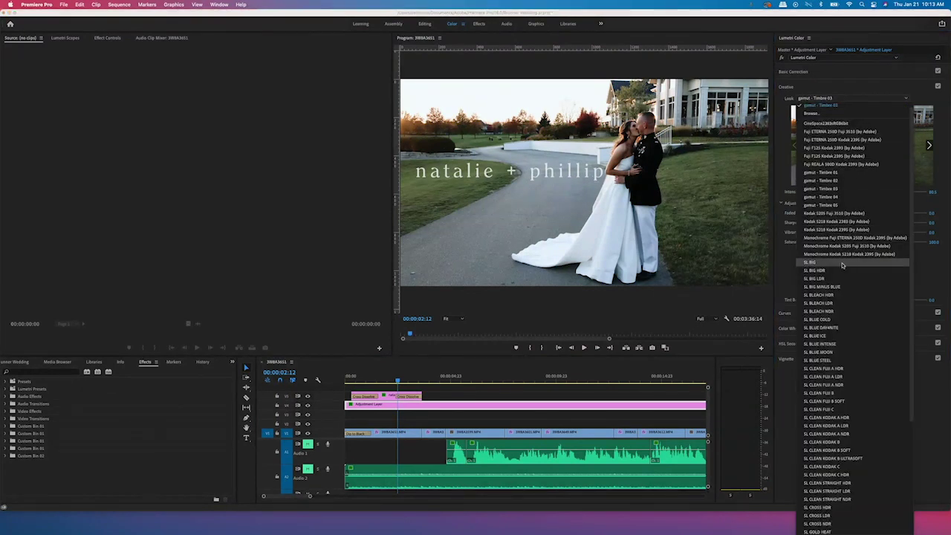
pyautogui.scroll(1, 837, 332)
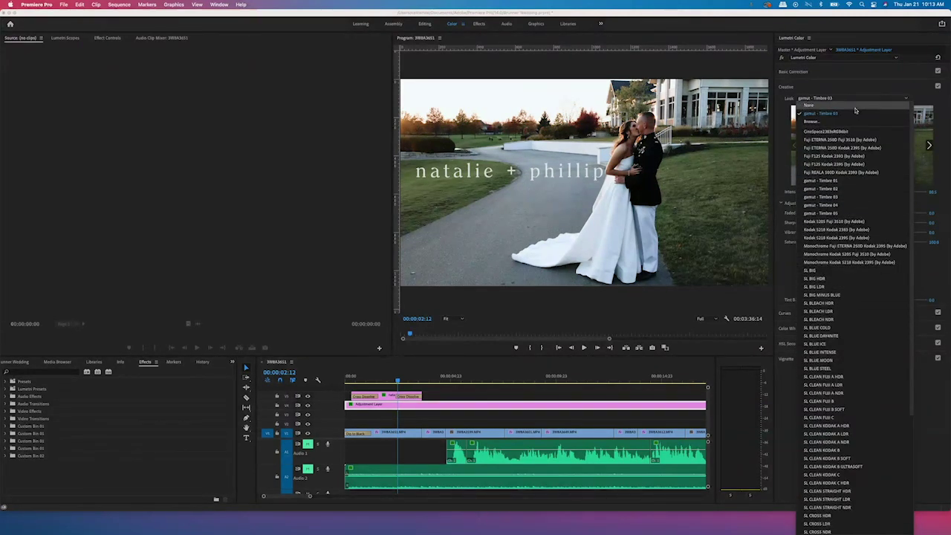
pyautogui.click(863, 82)
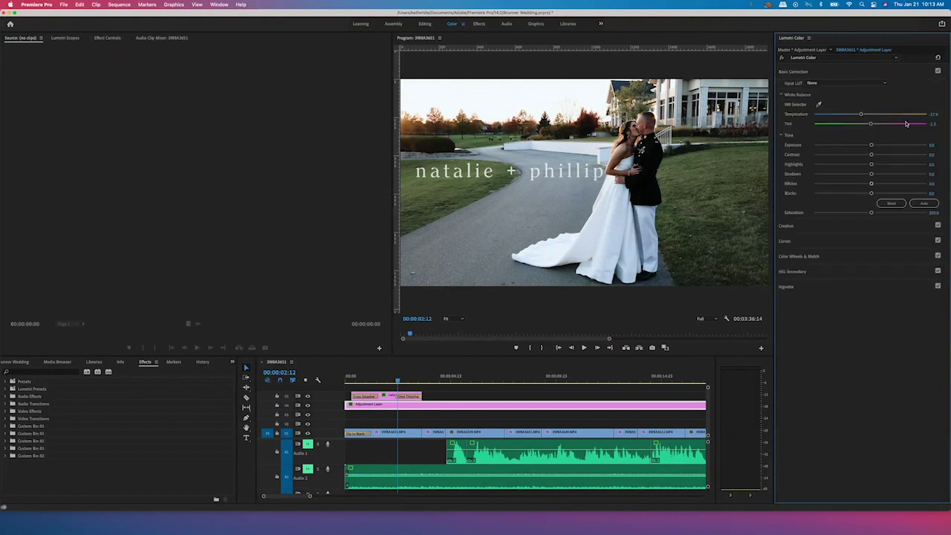
pyautogui.moveTo(859, 115); pyautogui.dragTo(861, 116)
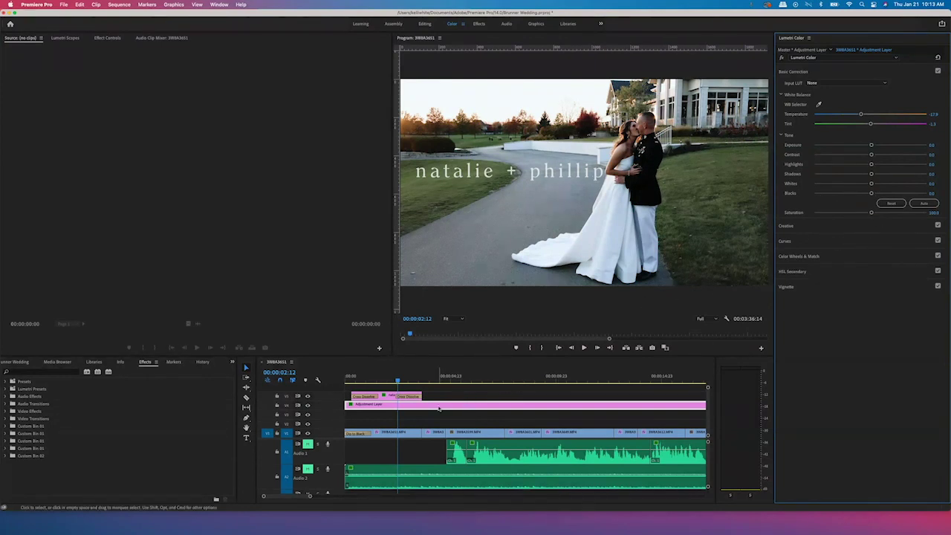
# - Review the colour grade on the early shots between about 4 and 12 seconds of the sequence
pyautogui.click(436, 380)
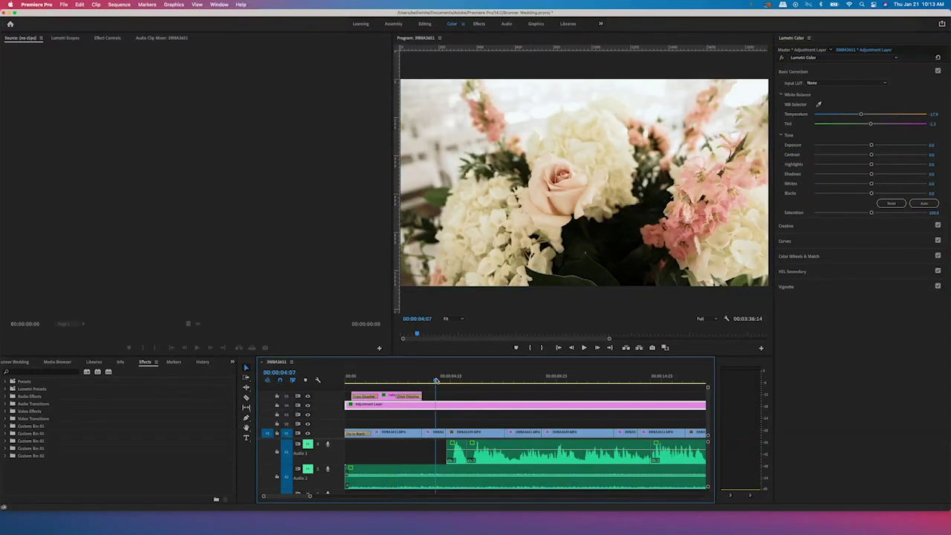
pyautogui.moveTo(436, 380); pyautogui.dragTo(510, 385)
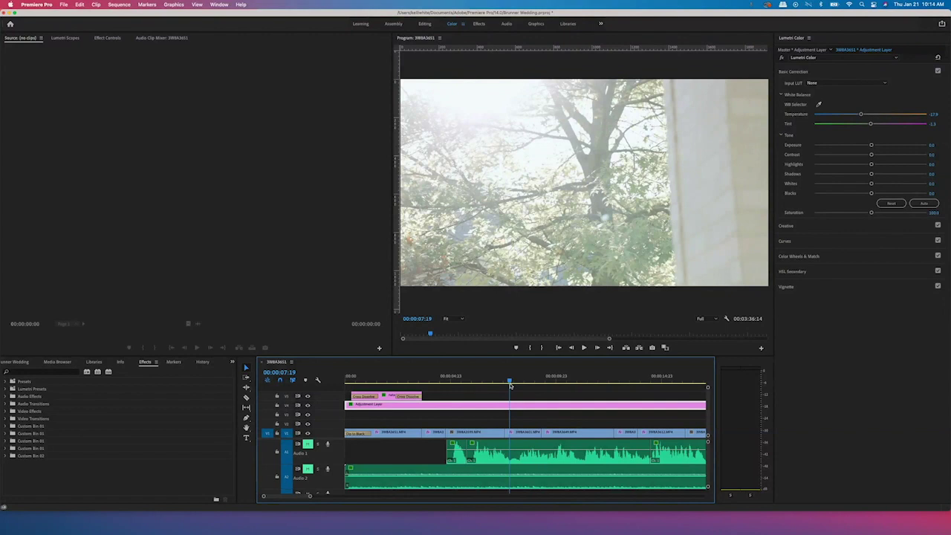
pyautogui.moveTo(509, 385)
pyautogui.mouseDown()
pyautogui.moveTo(453, 388)
pyautogui.moveTo(500, 391)
pyautogui.mouseUp()
pyautogui.moveTo(504, 392); pyautogui.dragTo(595, 393)
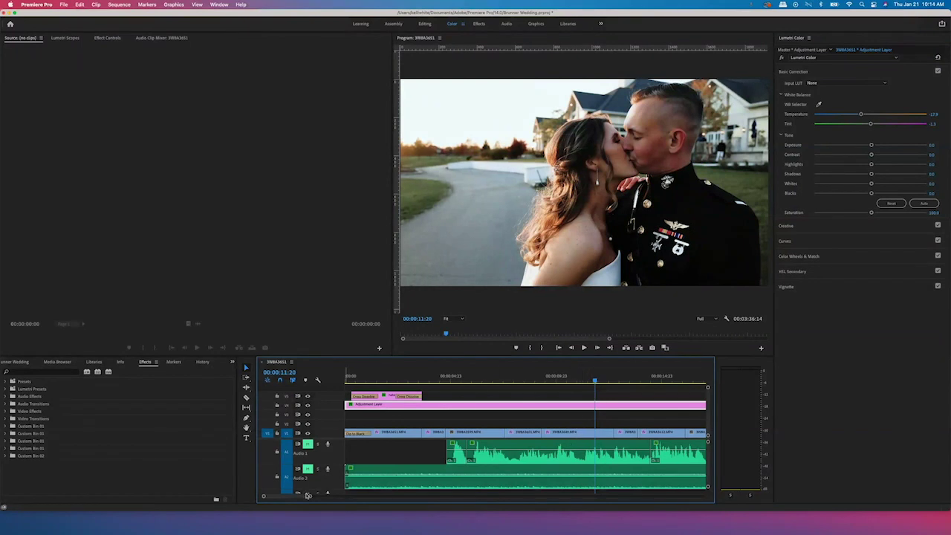
pyautogui.moveTo(309, 497); pyautogui.dragTo(332, 502)
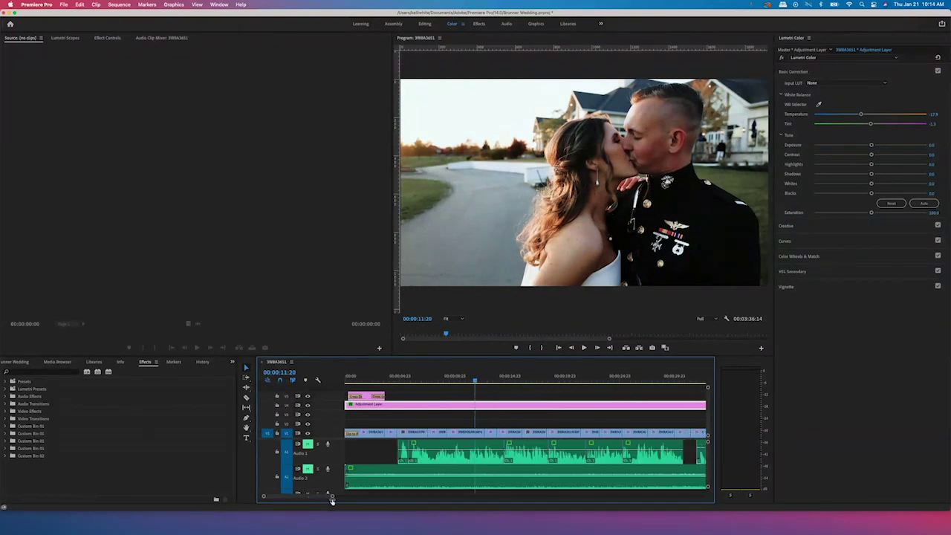
pyautogui.click(415, 389)
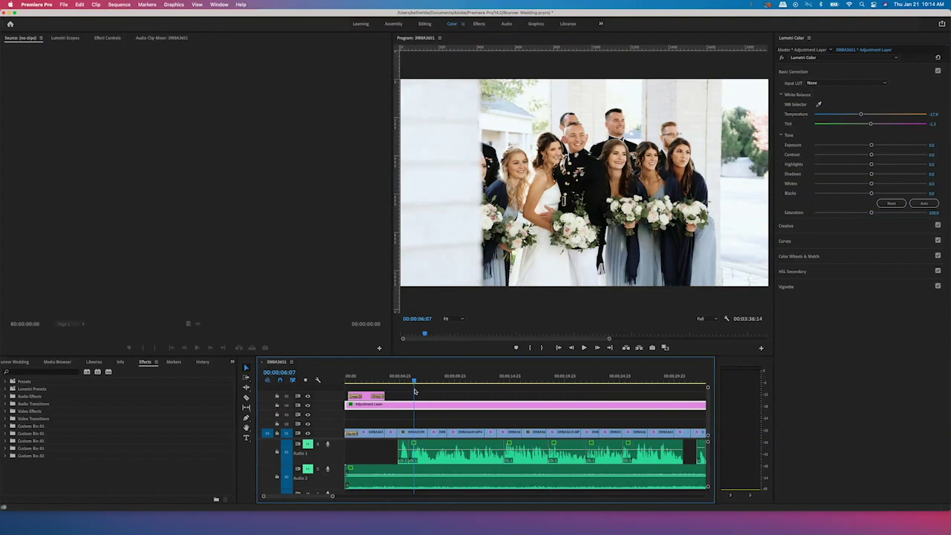
pyautogui.moveTo(415, 391); pyautogui.dragTo(465, 396)
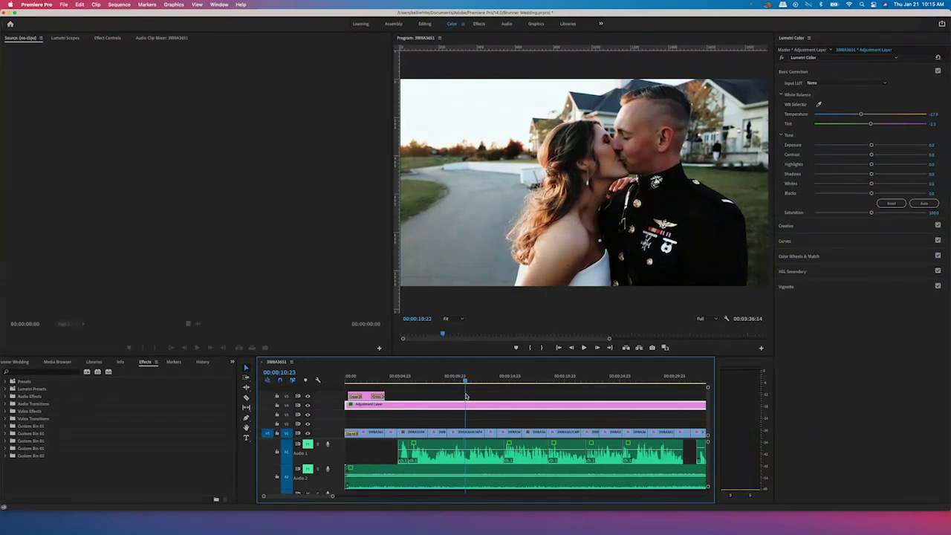
# - Compare the grade of the title shot and the kiss close-up, and review the following shots up to 00:00:29:12
pyautogui.click(373, 380)
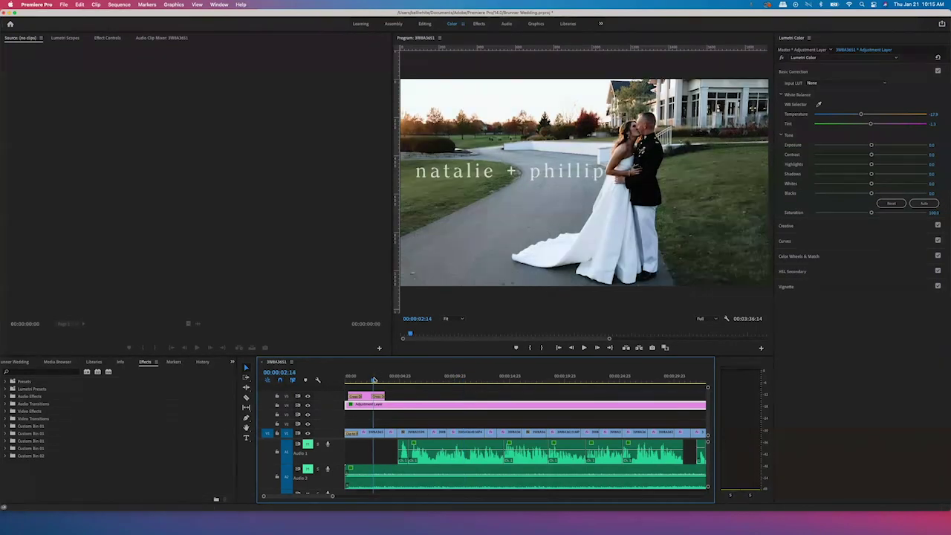
pyautogui.click(472, 380)
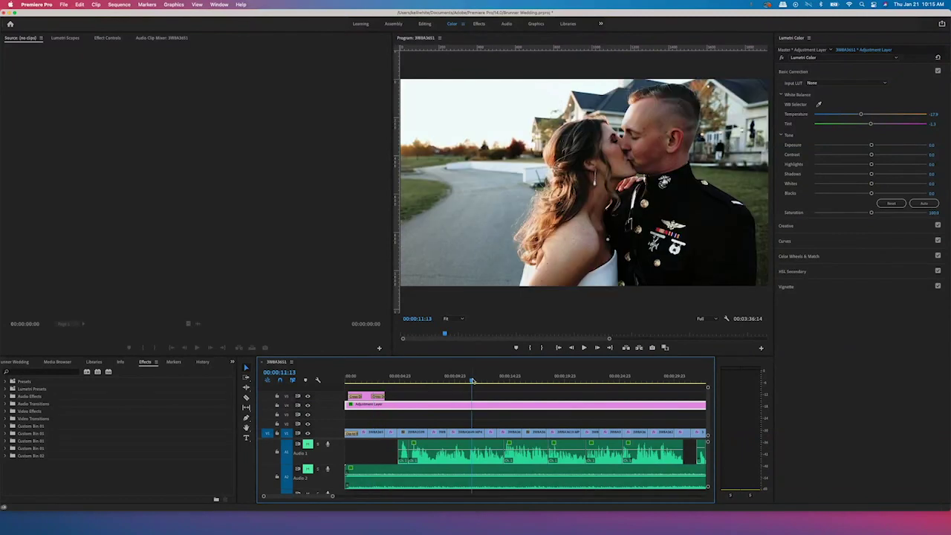
pyautogui.click(494, 381)
pyautogui.moveTo(493, 380); pyautogui.dragTo(519, 384)
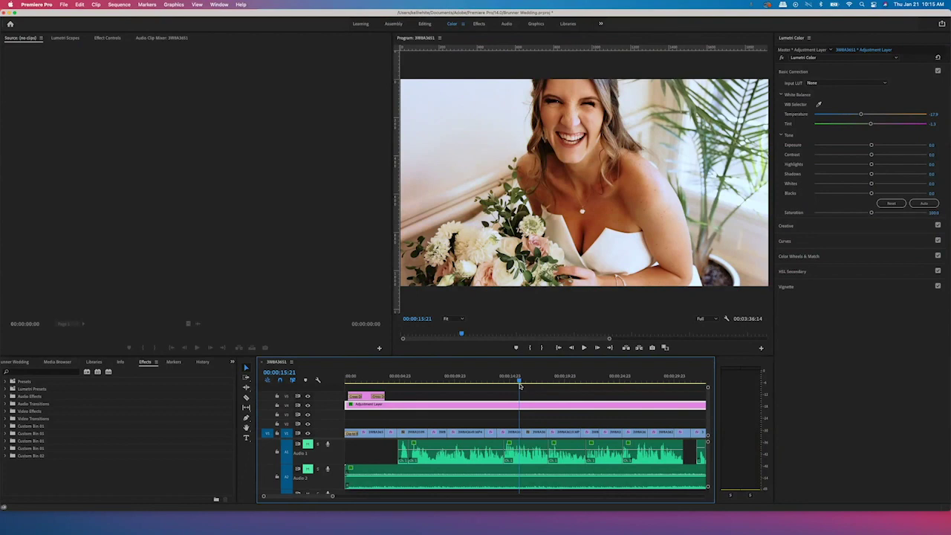
pyautogui.moveTo(520, 385)
pyautogui.mouseDown()
pyautogui.moveTo(493, 388)
pyautogui.moveTo(605, 390)
pyautogui.moveTo(536, 393)
pyautogui.mouseUp()
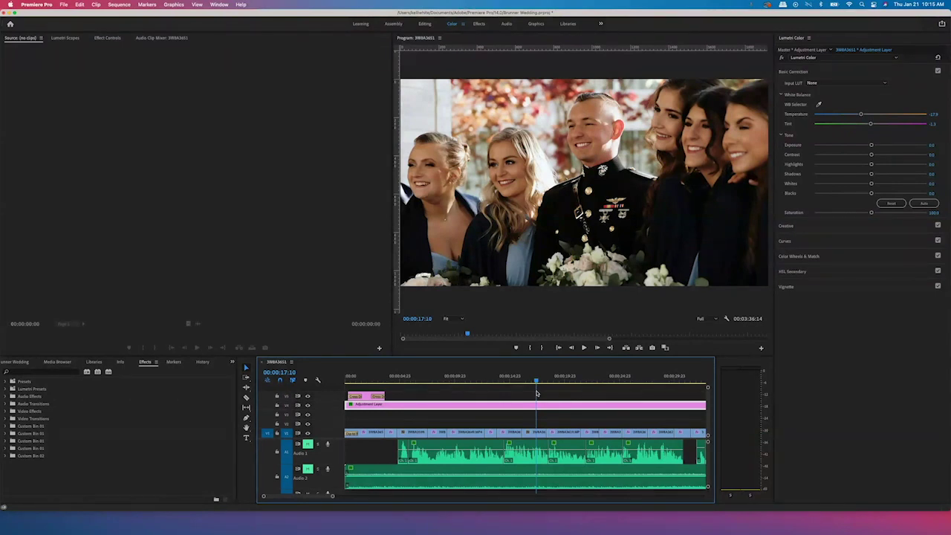
pyautogui.moveTo(536, 393); pyautogui.dragTo(636, 381)
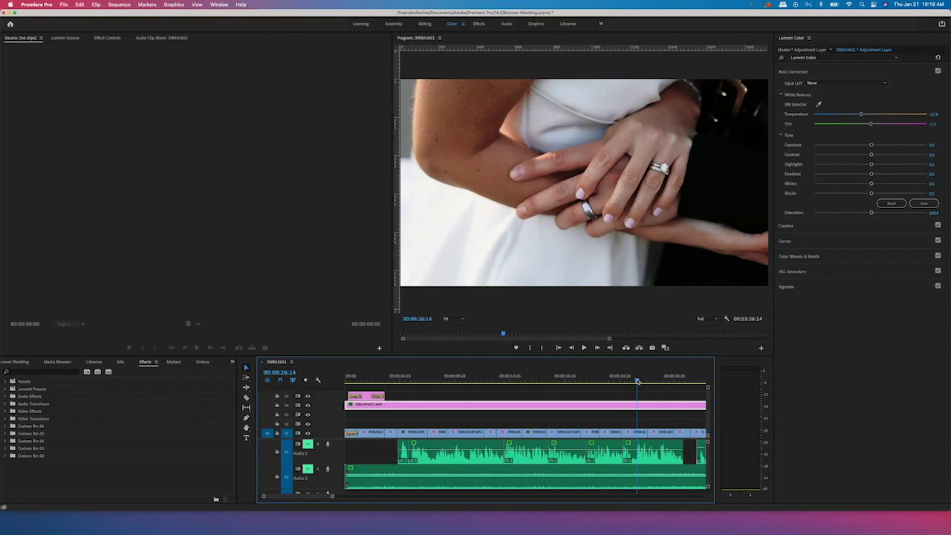
pyautogui.moveTo(637, 381); pyautogui.dragTo(669, 381)
# - Select the first group of dialogue clips on Audio 1 and show their Essential Sound Repair settings in the Audio workspace
pyautogui.press('-')
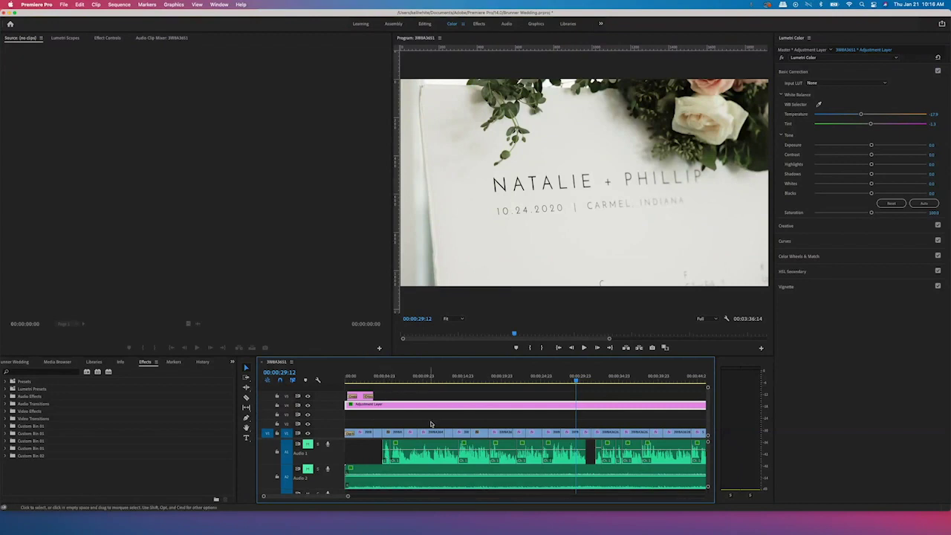
pyautogui.click(433, 446)
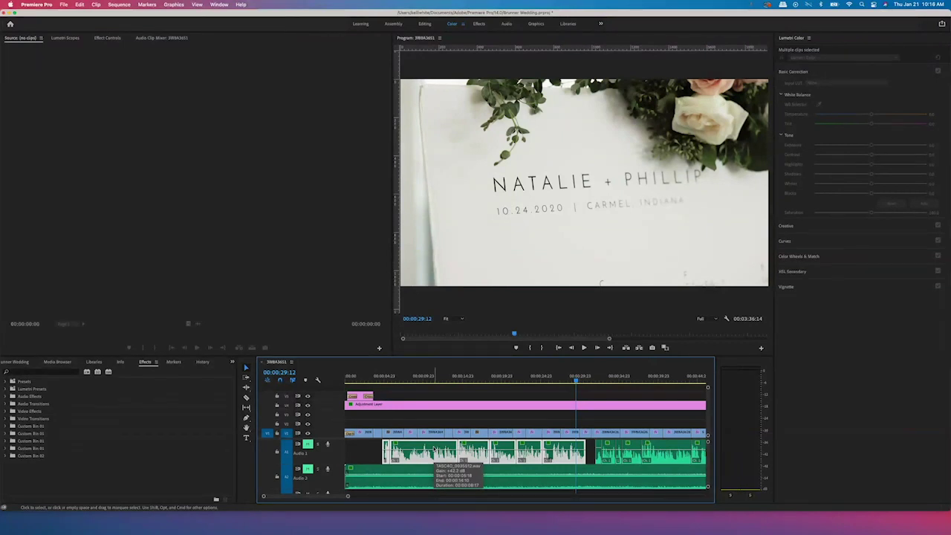
pyautogui.click(506, 23)
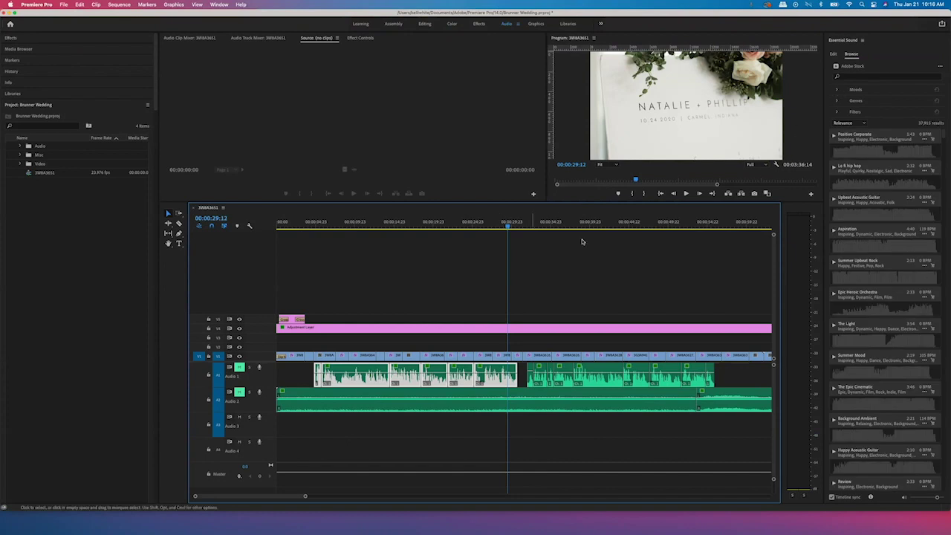
pyautogui.click(833, 54)
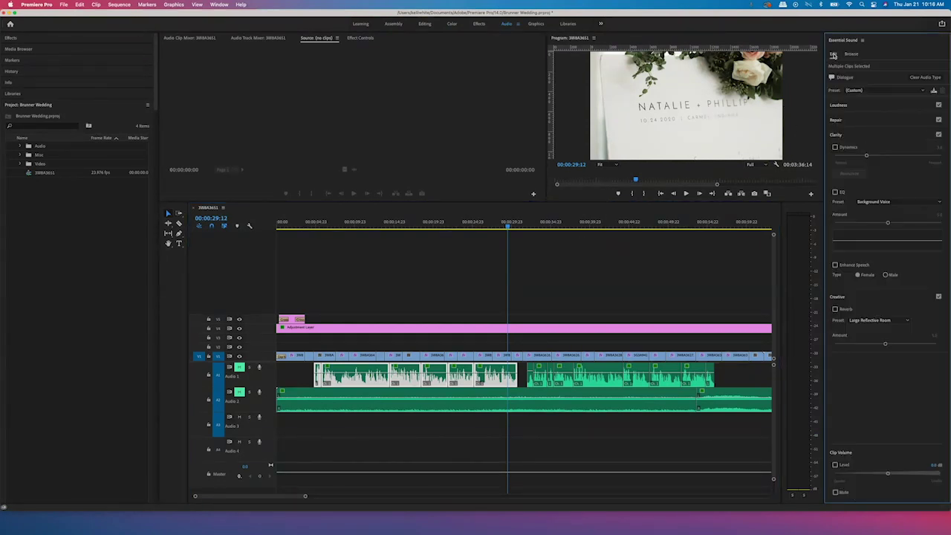
pyautogui.click(856, 121)
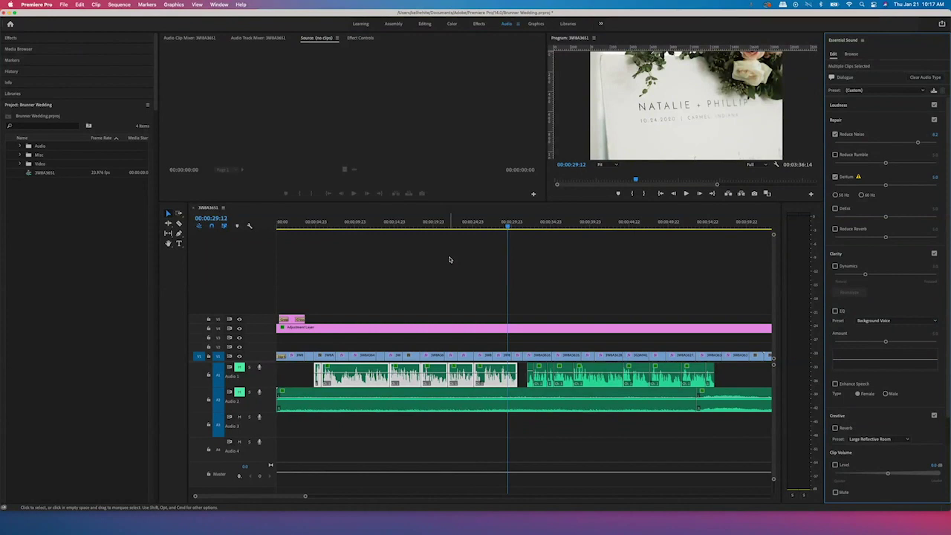
# - Unmute Audio 1 and Audio 2, and play the first dialogue section from 00:00:04:18 at a raised system volume
pyautogui.click(240, 367)
pyautogui.click(240, 392)
pyautogui.moveTo(333, 223); pyautogui.dragTo(314, 229)
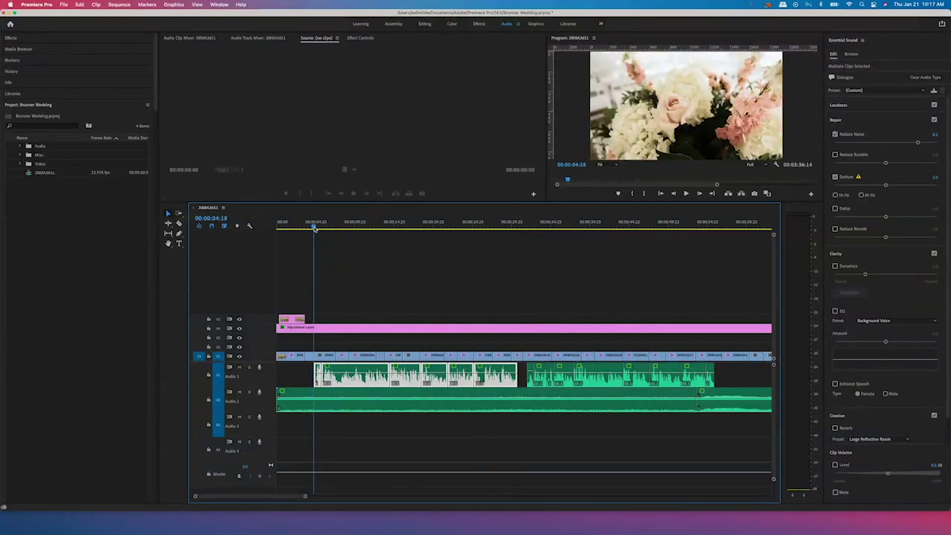
pyautogui.press('XF86AudioRaiseVolume')
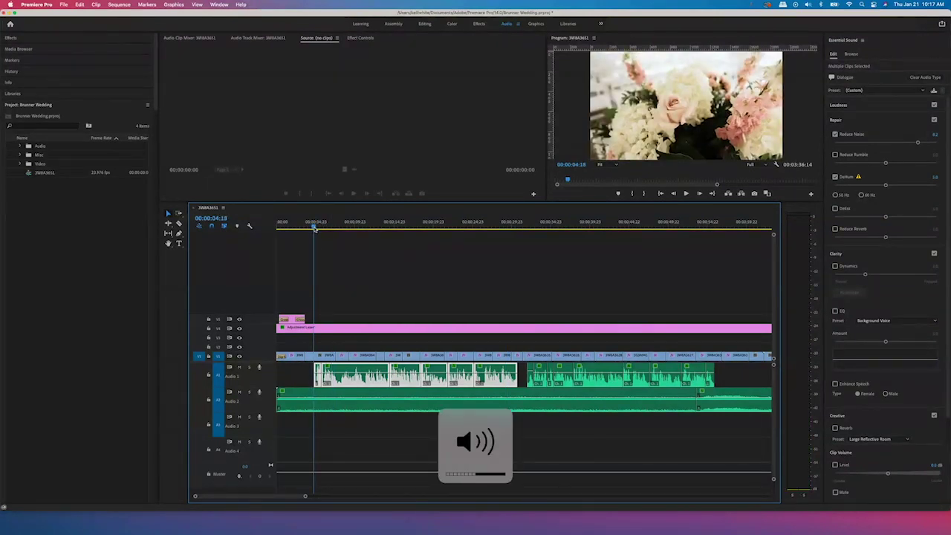
pyautogui.click(686, 194)
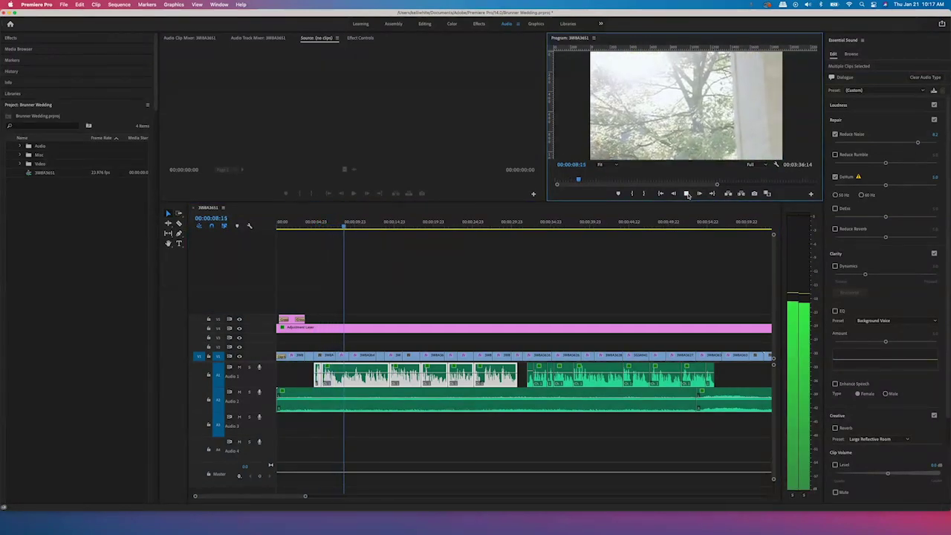
pyautogui.press('XF86AudioRaiseVolume')
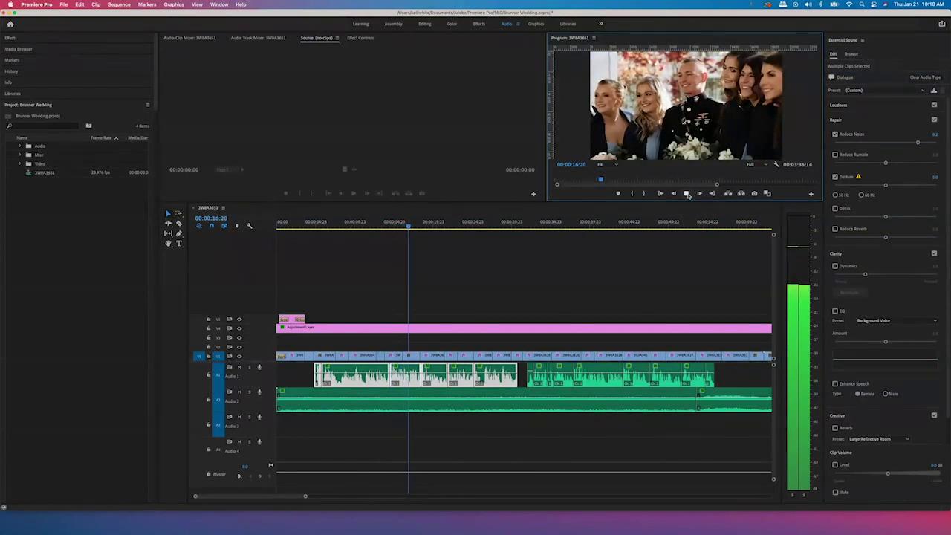
pyautogui.click(687, 193)
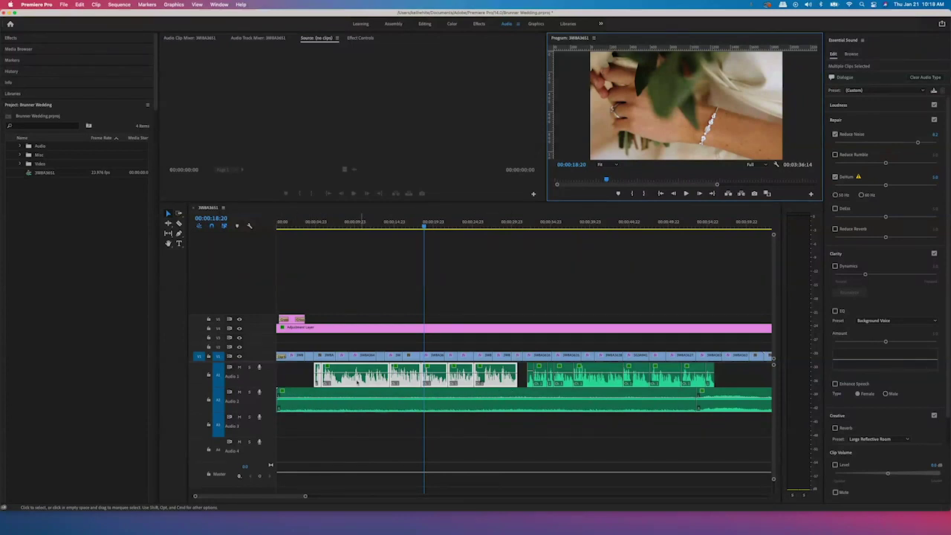
# - Mute Audio 1 and Audio 2 and review the ceremony shots from 00:00:33:01 to 00:00:40:19
pyautogui.click(536, 223)
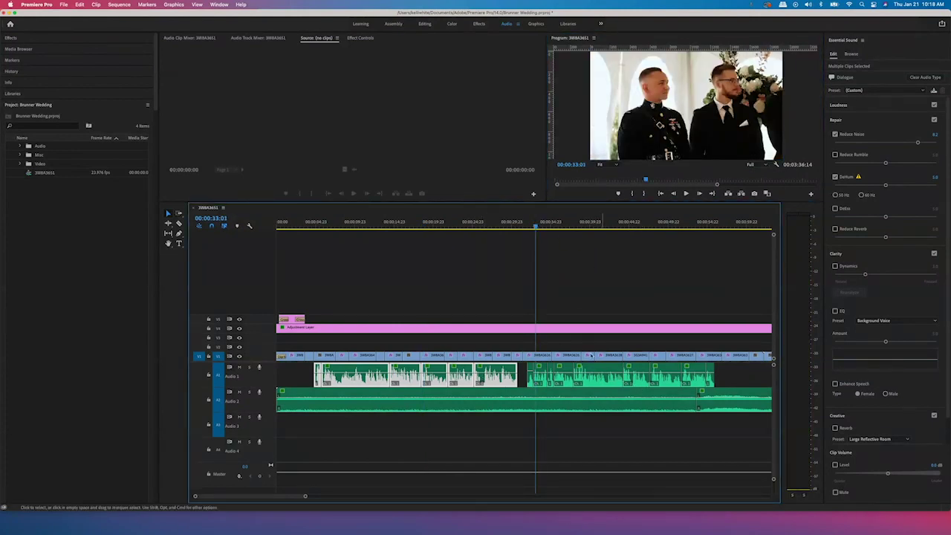
pyautogui.click(239, 392)
pyautogui.click(239, 368)
pyautogui.moveTo(535, 225); pyautogui.dragTo(594, 231)
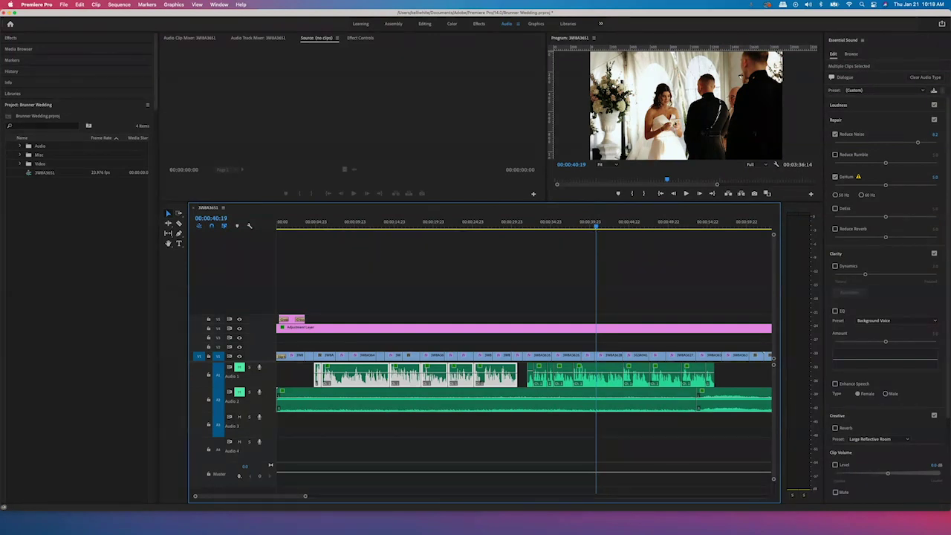
# - Unmute Audio 1 and Audio 2 and play the vows from 00:00:40:19 to about 00:00:44:08 in an enlarged Program monitor
pyautogui.click(239, 367)
pyautogui.click(239, 391)
pyautogui.moveTo(579, 202); pyautogui.dragTo(572, 321)
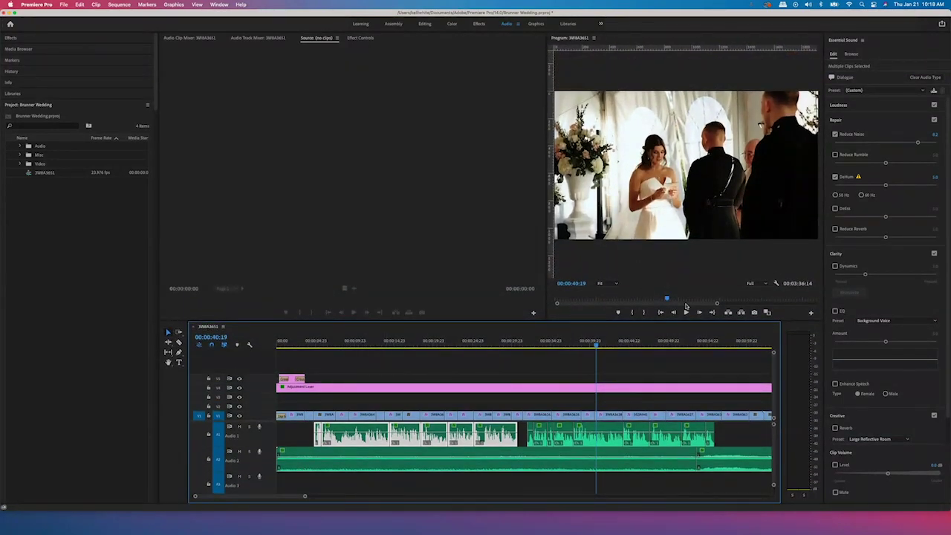
pyautogui.click(688, 313)
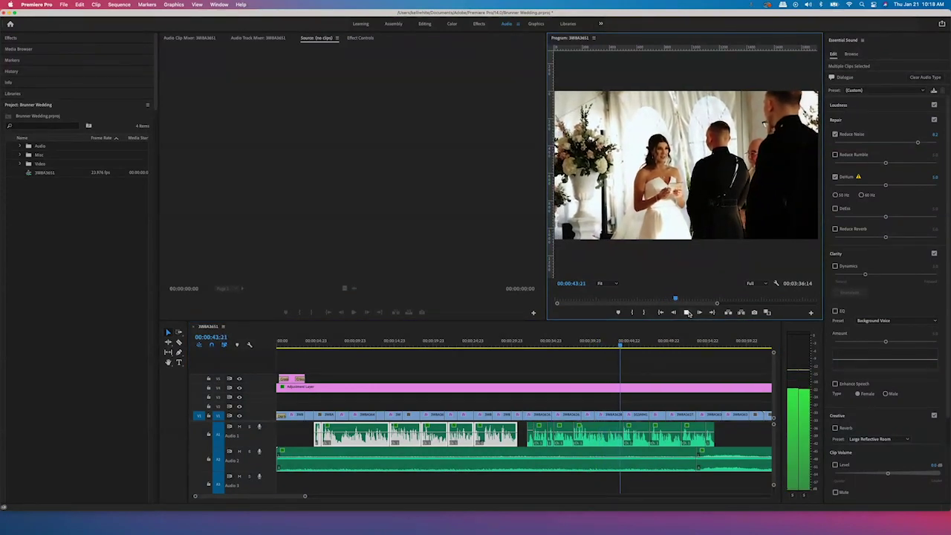
pyautogui.click(688, 313)
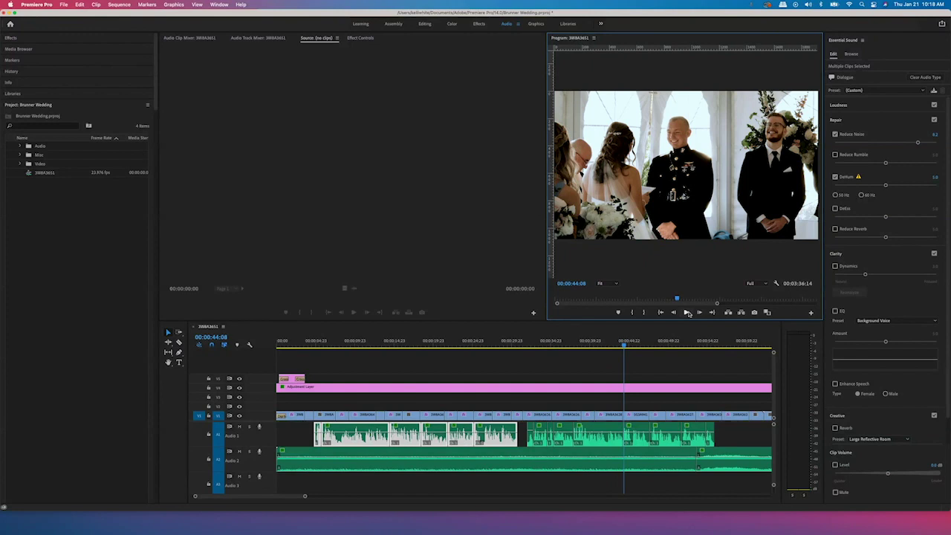
pyautogui.click(625, 346)
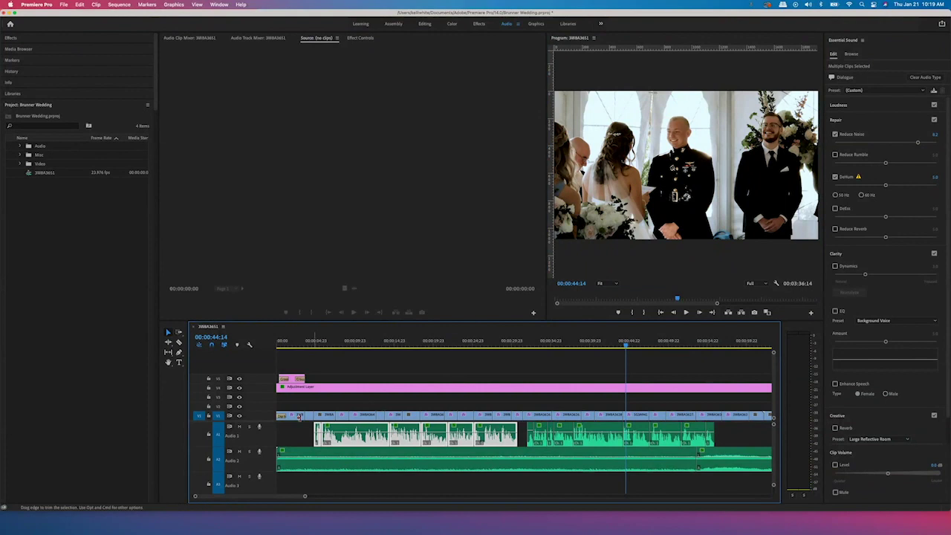
# - Mute Audio 1 and Audio 2 again and review the rest of the ceremony up to 00:00:56:02
pyautogui.click(238, 426)
pyautogui.click(238, 451)
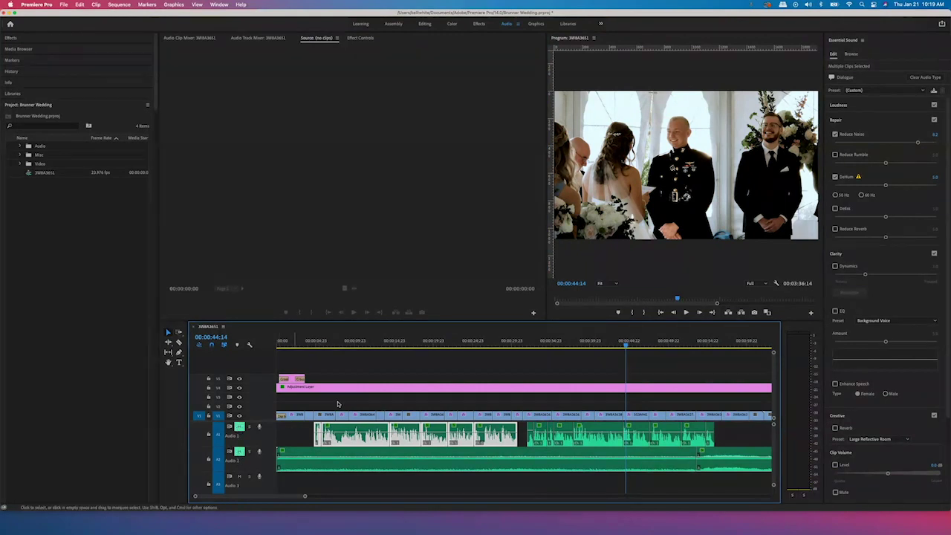
pyautogui.moveTo(625, 345); pyautogui.dragTo(715, 361)
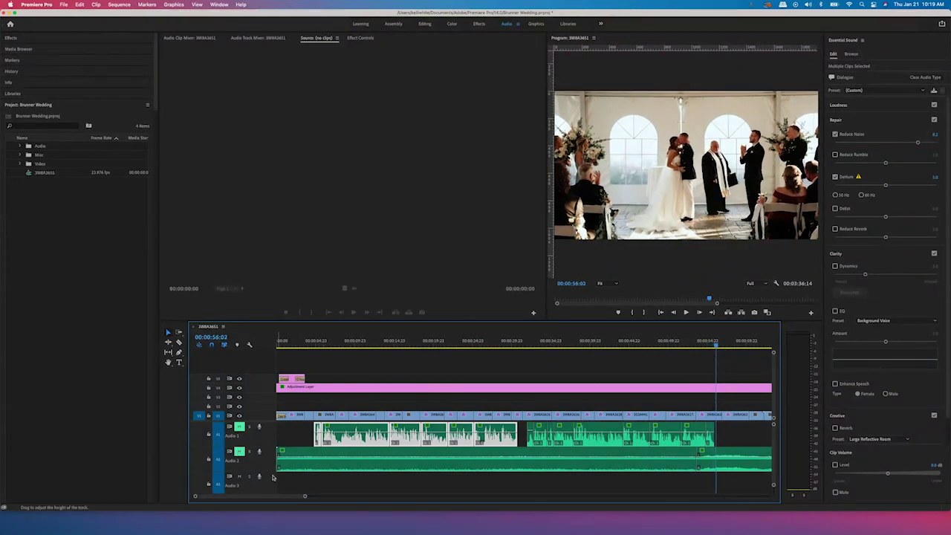
# - Inspect the Essential Sound settings of the first two music clips on Audio 2, ending on the second one
pyautogui.moveTo(302, 496); pyautogui.dragTo(346, 500)
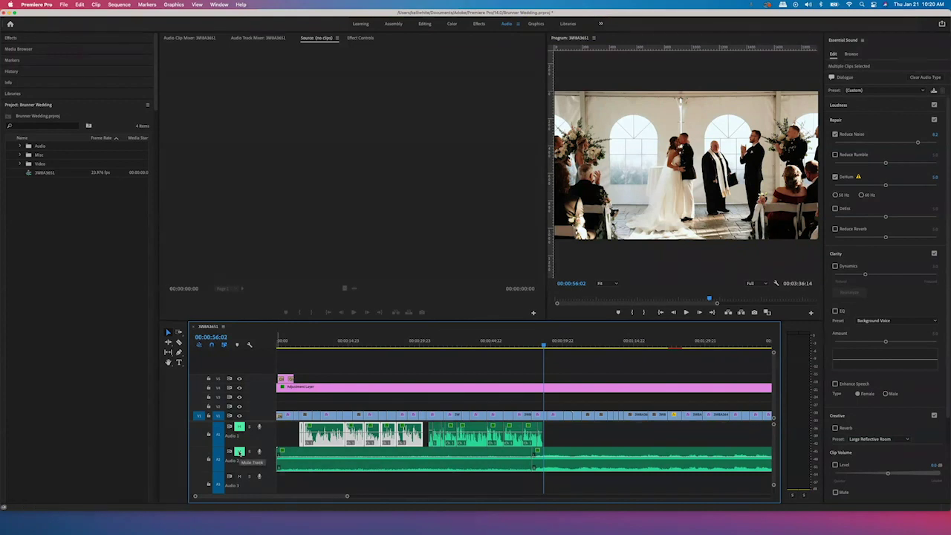
pyautogui.click(473, 465)
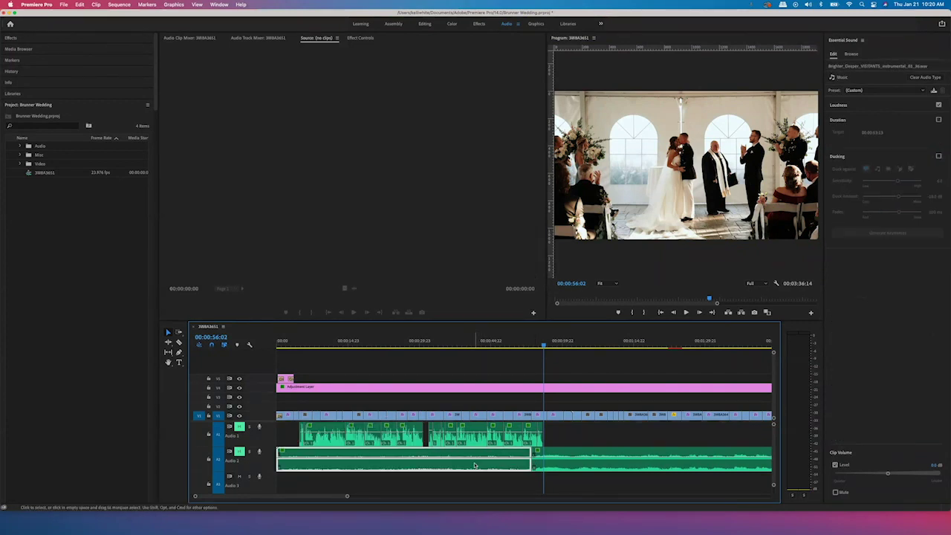
pyautogui.click(601, 466)
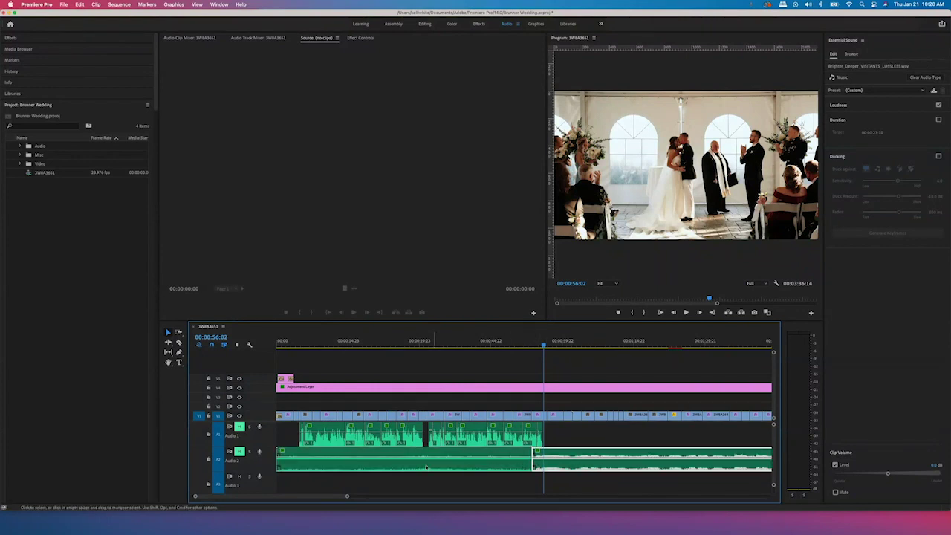
# - Play the second music clip from 00:00:56:02 to 00:01:12:05 with only Audio 1 muted, lower the system volume, and mute Audio 2 again
pyautogui.click(239, 451)
pyautogui.click(686, 313)
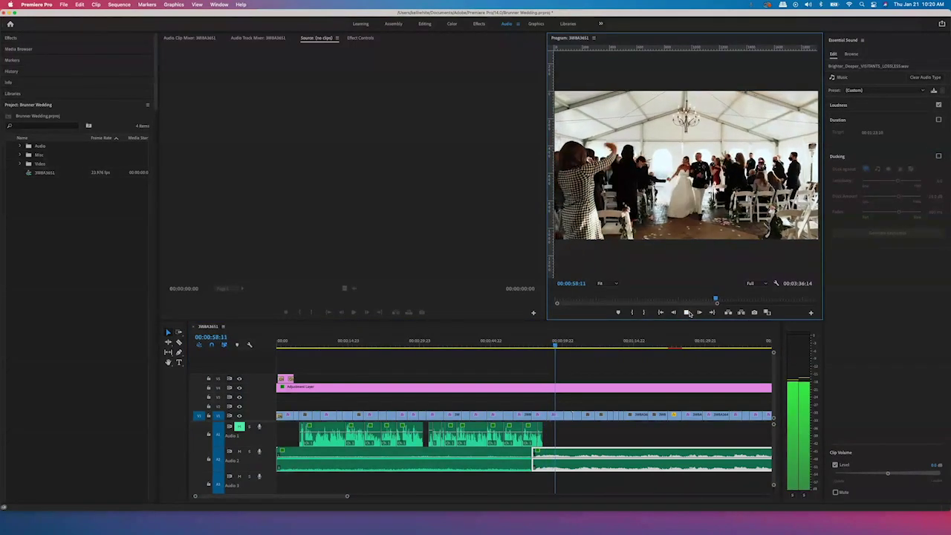
pyautogui.press('XF86AudioLowerVolume')
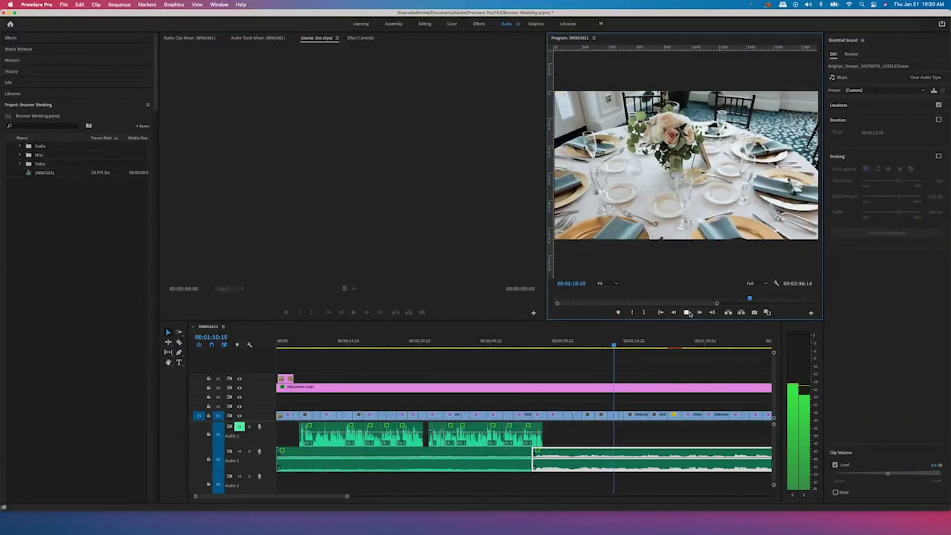
pyautogui.click(688, 312)
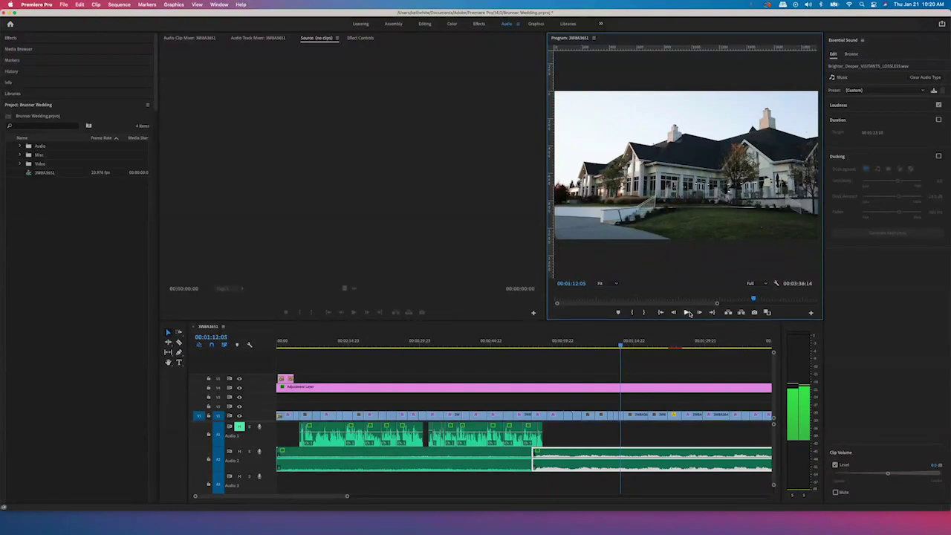
pyautogui.click(239, 452)
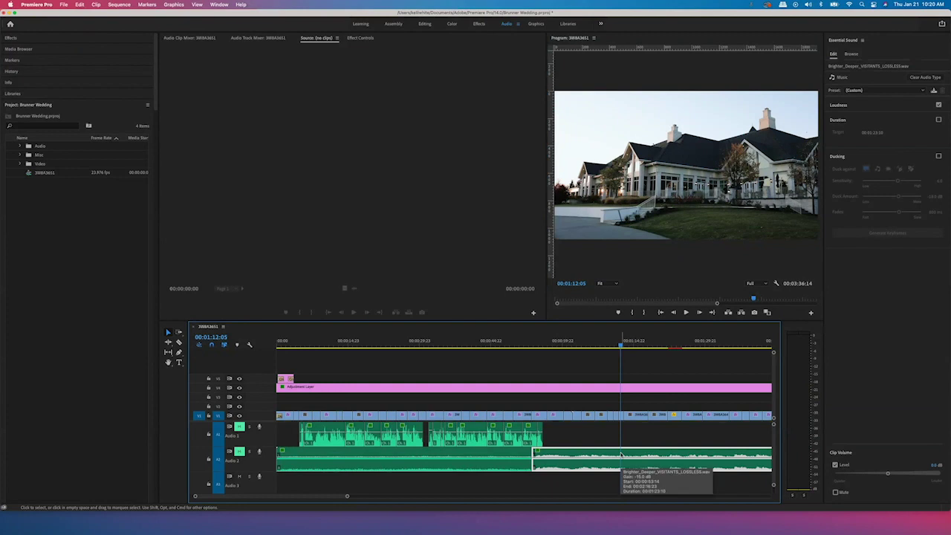
# - Review the venue and couple shots from 00:01:12:05 through 00:01:16:20 and on to 00:01:36:03
pyautogui.moveTo(347, 496); pyautogui.dragTo(311, 499)
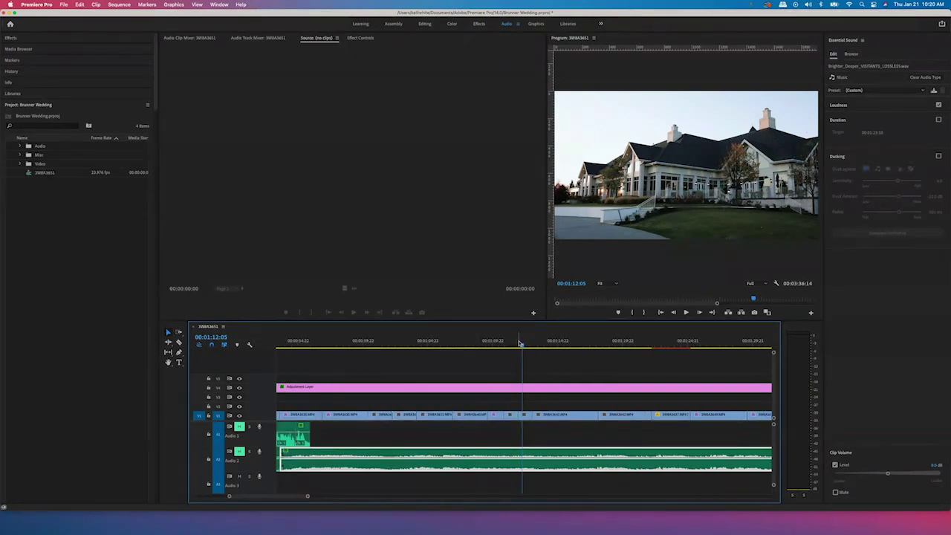
pyautogui.moveTo(522, 346); pyautogui.dragTo(582, 360)
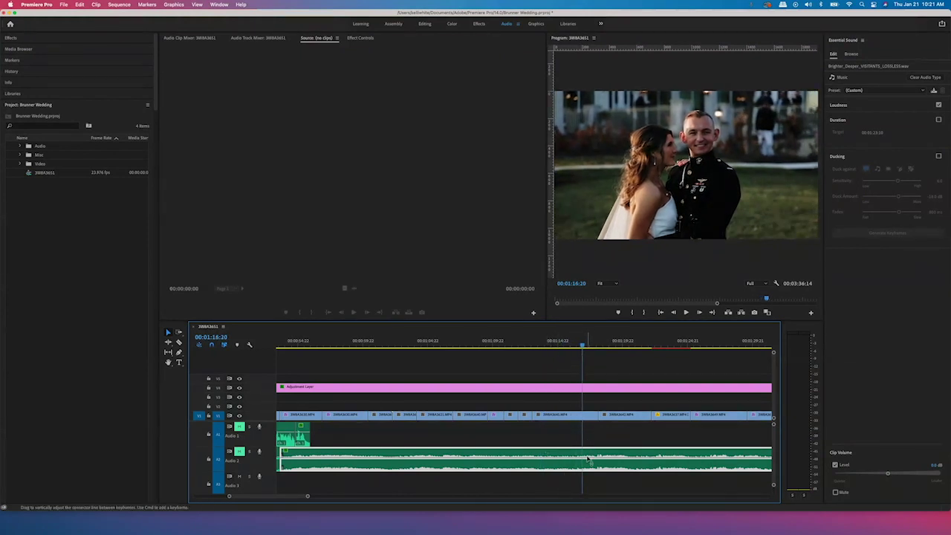
pyautogui.moveTo(307, 496); pyautogui.dragTo(342, 499)
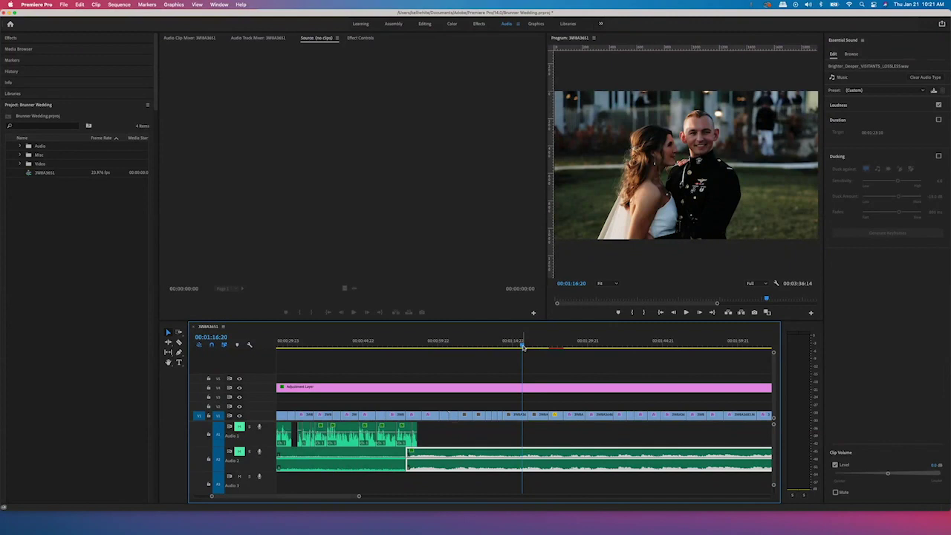
pyautogui.moveTo(523, 347); pyautogui.dragTo(619, 347)
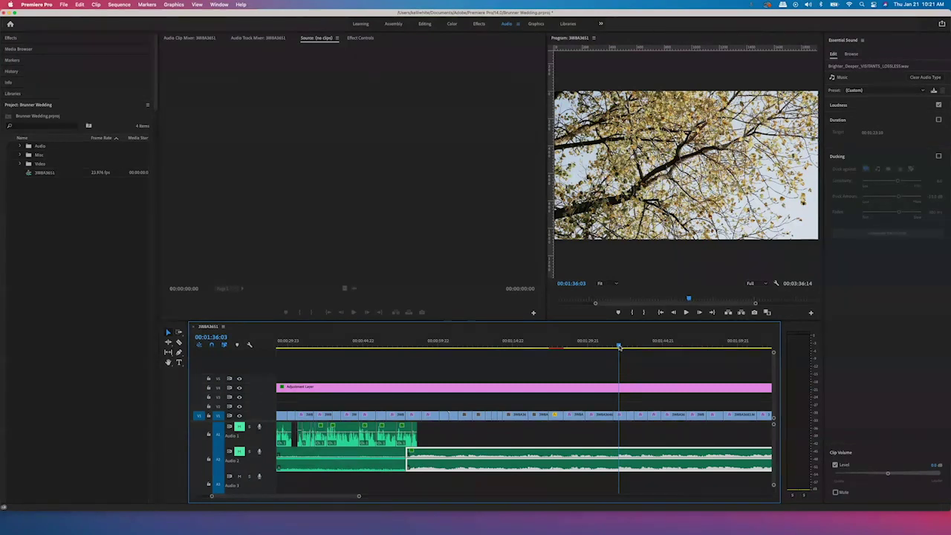
# - Review the guest shots around 00:01:38:13 and the following reception and sword-arch entrance shots past 00:01:45:20
pyautogui.moveTo(619, 347)
pyautogui.mouseDown()
pyautogui.moveTo(601, 349)
pyautogui.moveTo(631, 348)
pyautogui.mouseUp()
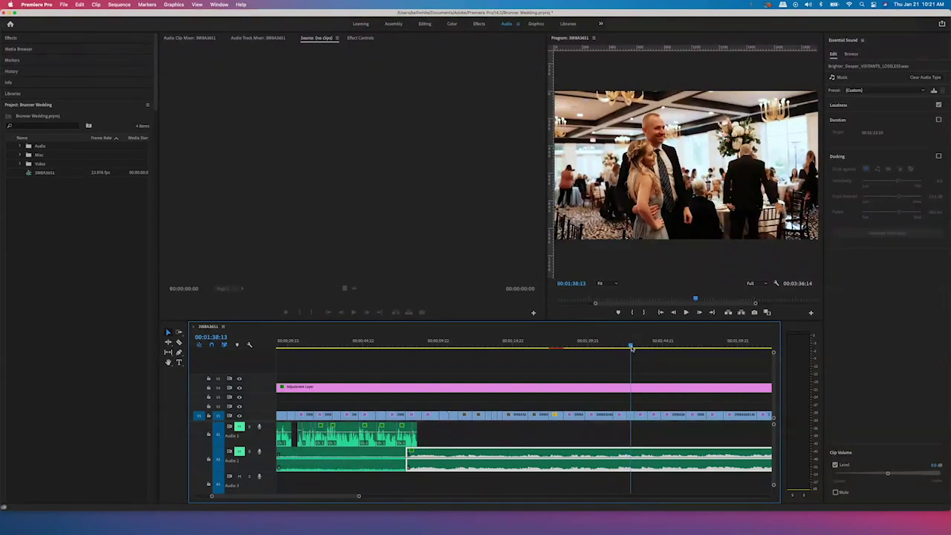
pyautogui.moveTo(631, 347); pyautogui.dragTo(632, 348)
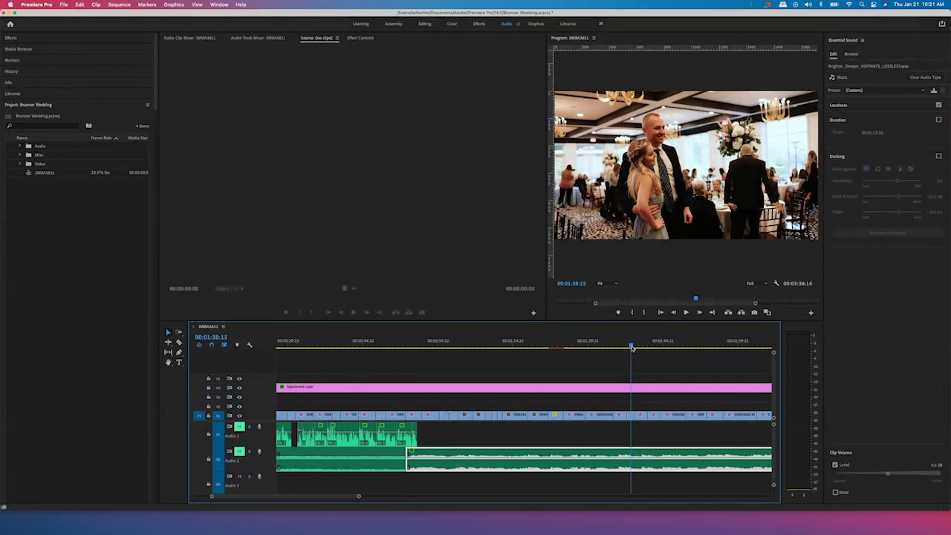
pyautogui.moveTo(632, 347); pyautogui.dragTo(629, 349)
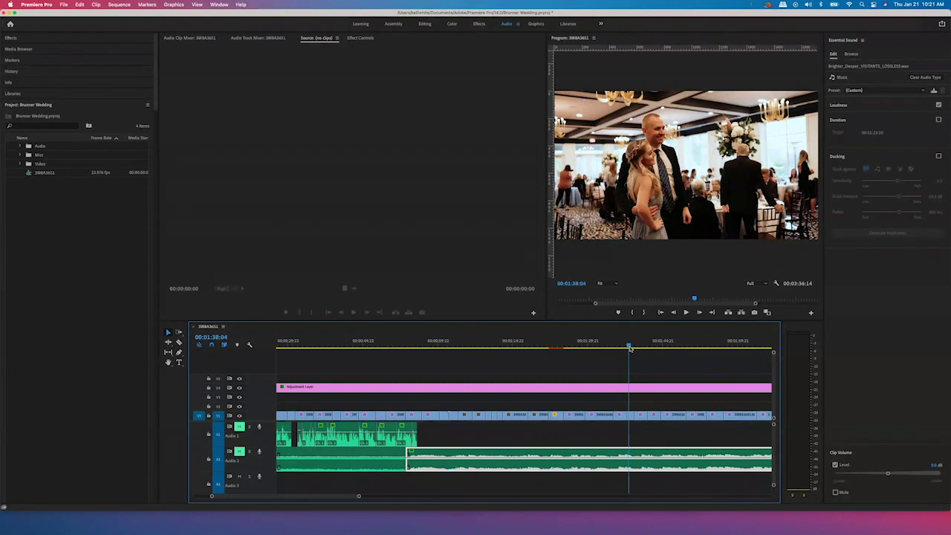
pyautogui.moveTo(629, 348); pyautogui.dragTo(658, 354)
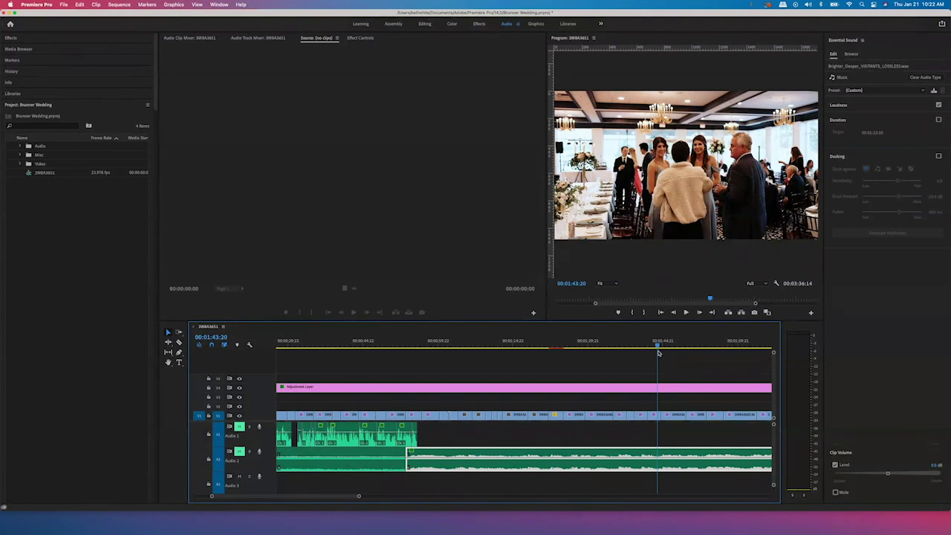
pyautogui.moveTo(658, 353); pyautogui.dragTo(667, 352)
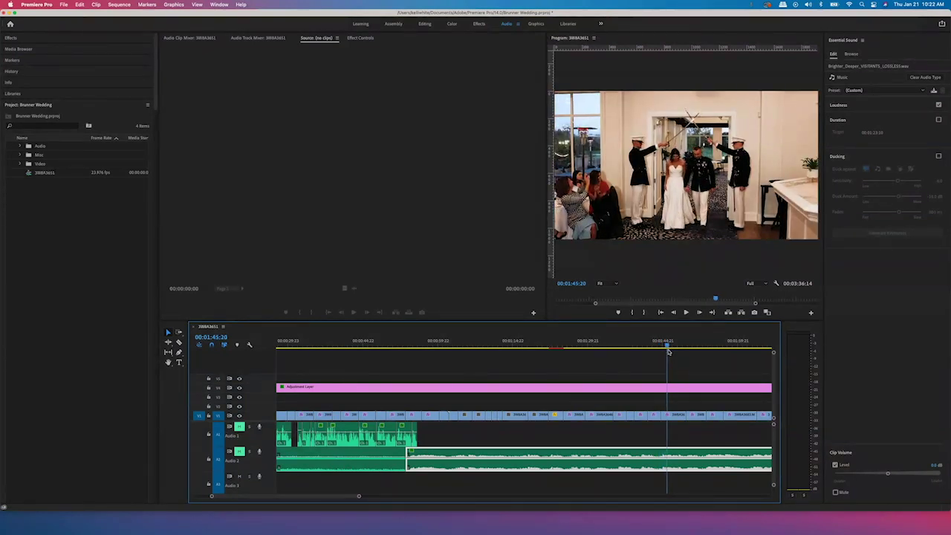
pyautogui.moveTo(668, 352); pyautogui.dragTo(702, 350)
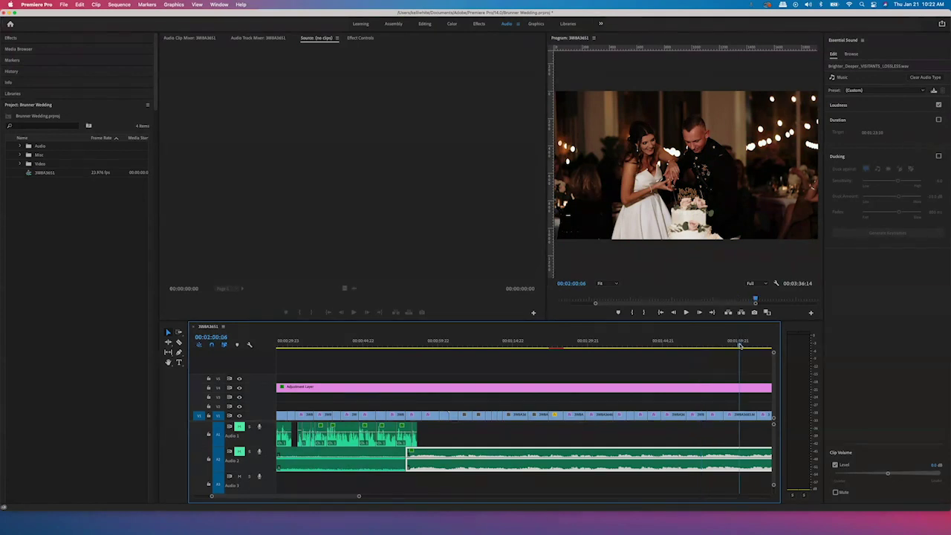
# - Review the cake-cutting shot at 00:02:00:06 and the first-dance shots up to 00:02:10:00
pyautogui.click(739, 345)
pyautogui.moveTo(739, 346)
pyautogui.mouseDown()
pyautogui.moveTo(696, 356)
pyautogui.moveTo(746, 360)
pyautogui.mouseUp()
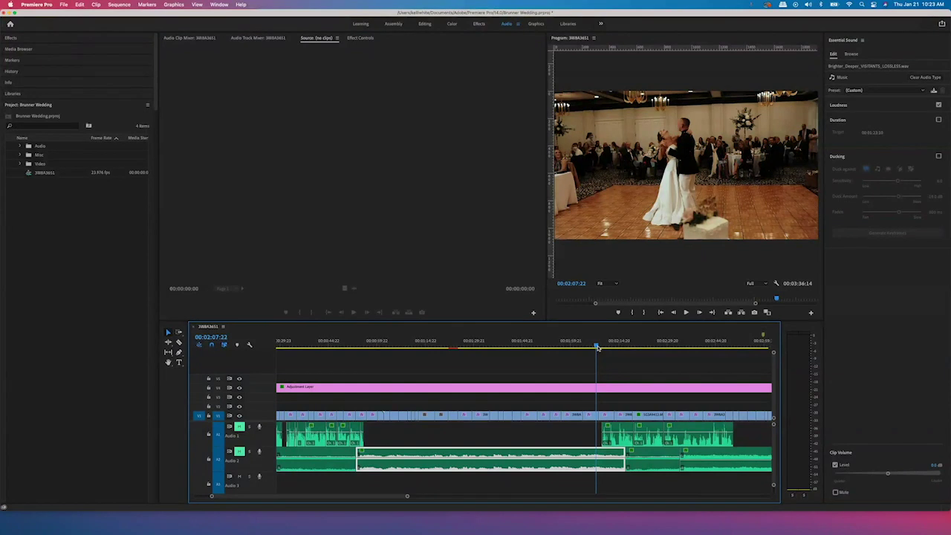
pyautogui.moveTo(594, 348); pyautogui.dragTo(600, 349)
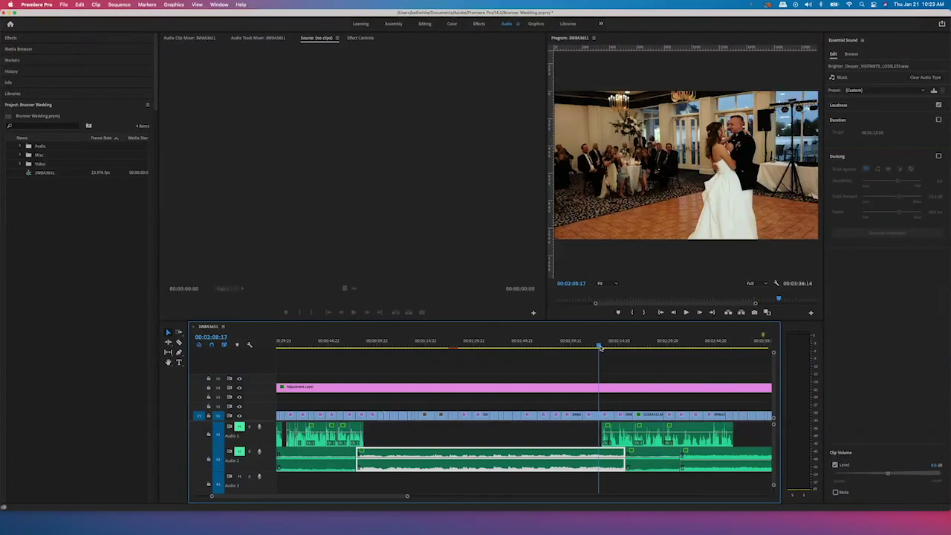
pyautogui.moveTo(600, 348); pyautogui.dragTo(603, 348)
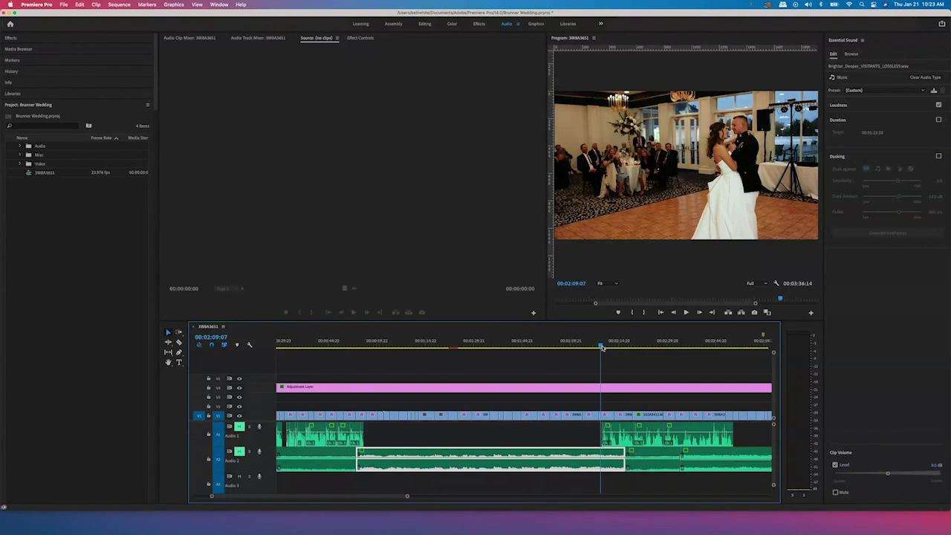
pyautogui.moveTo(602, 348); pyautogui.dragTo(603, 349)
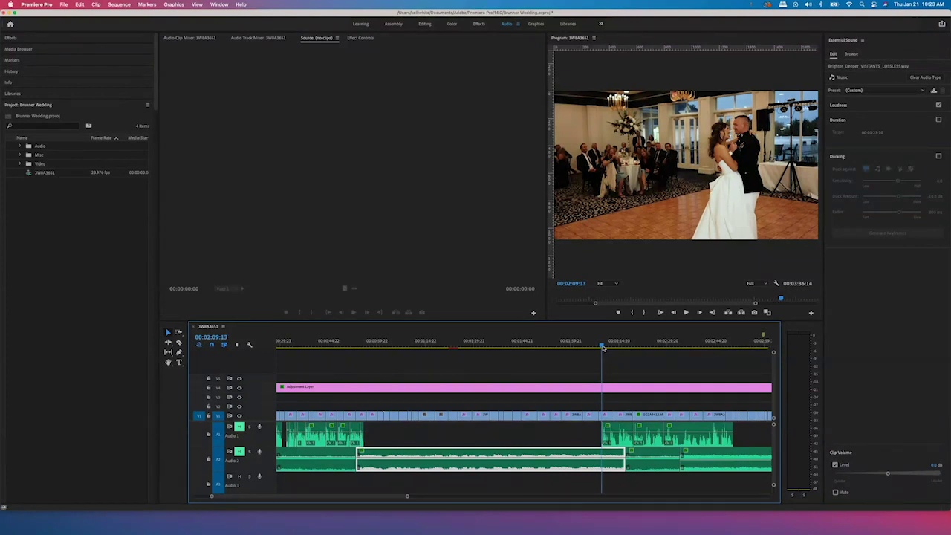
pyautogui.moveTo(602, 348); pyautogui.dragTo(603, 349)
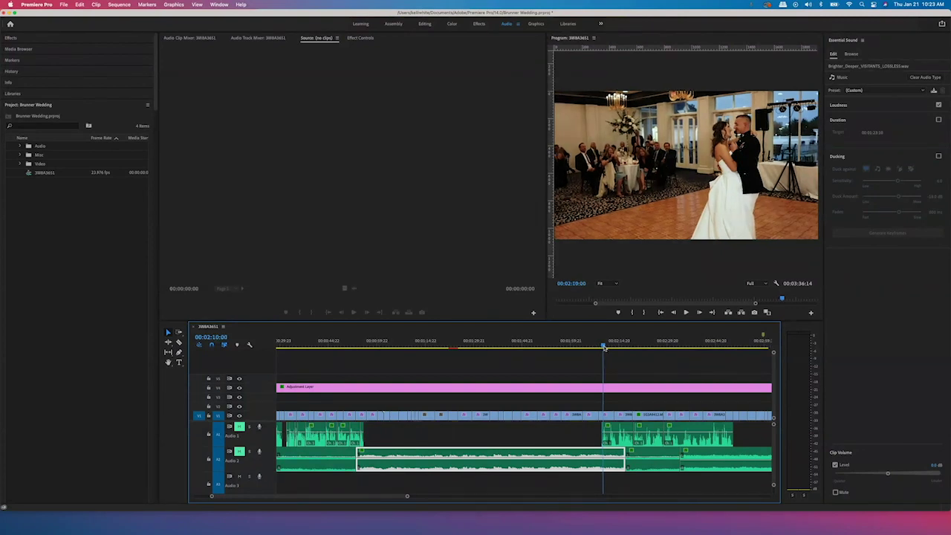
# - Review the speech and parent-dance shots from 00:02:10:00 to 00:02:34:03
pyautogui.moveTo(603, 347); pyautogui.dragTo(639, 349)
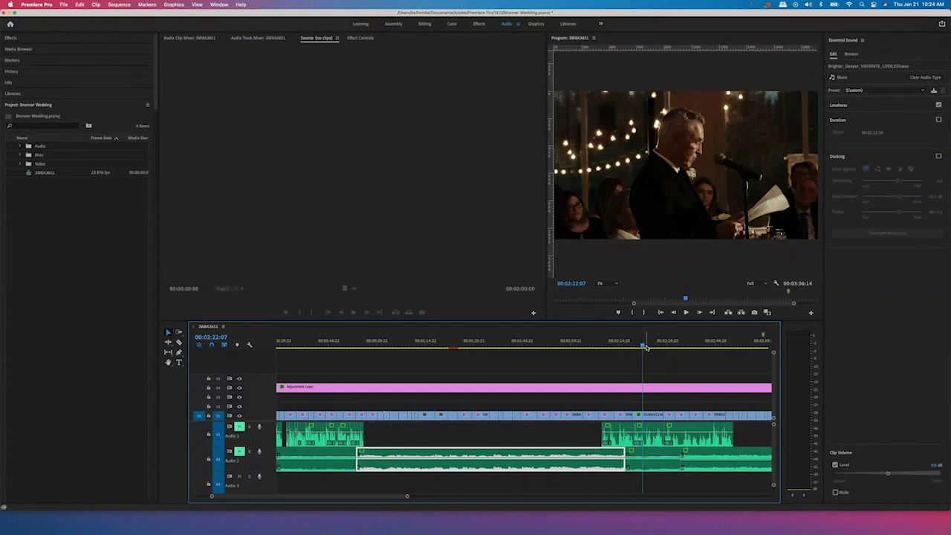
pyautogui.moveTo(642, 345); pyautogui.dragTo(663, 345)
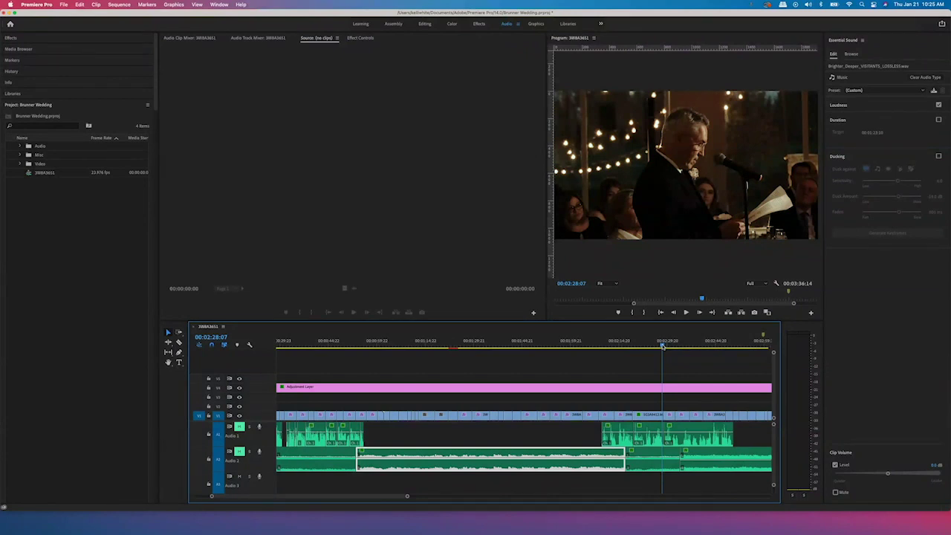
pyautogui.moveTo(663, 345); pyautogui.dragTo(681, 352)
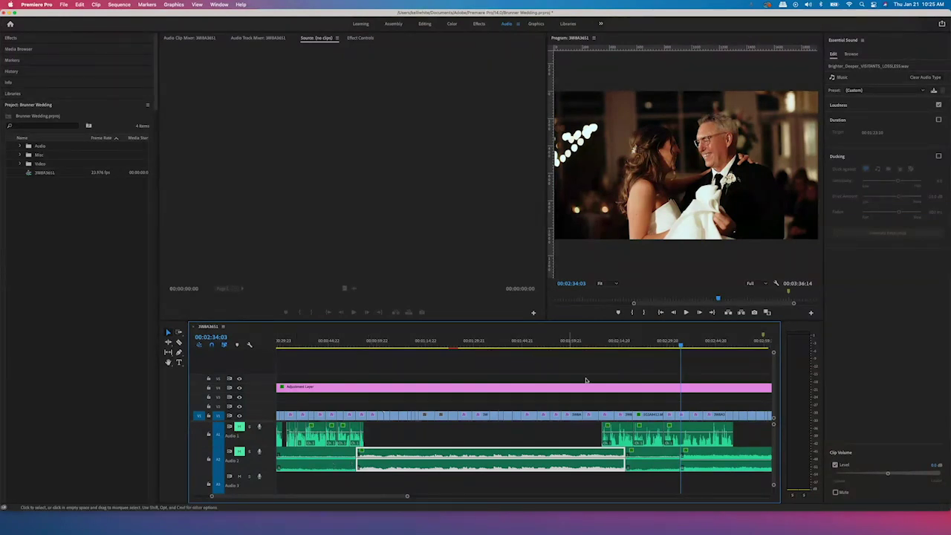
# - Unmute Audio 1 and Audio 2 and play the speech over the parent dance from 00:02:34:03 to 00:02:49:20
pyautogui.click(240, 426)
pyautogui.click(685, 313)
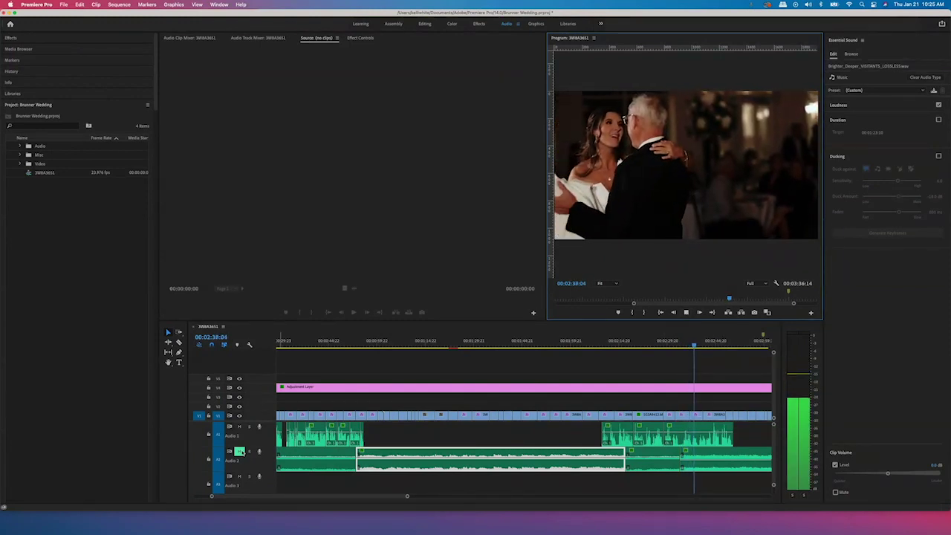
pyautogui.click(239, 451)
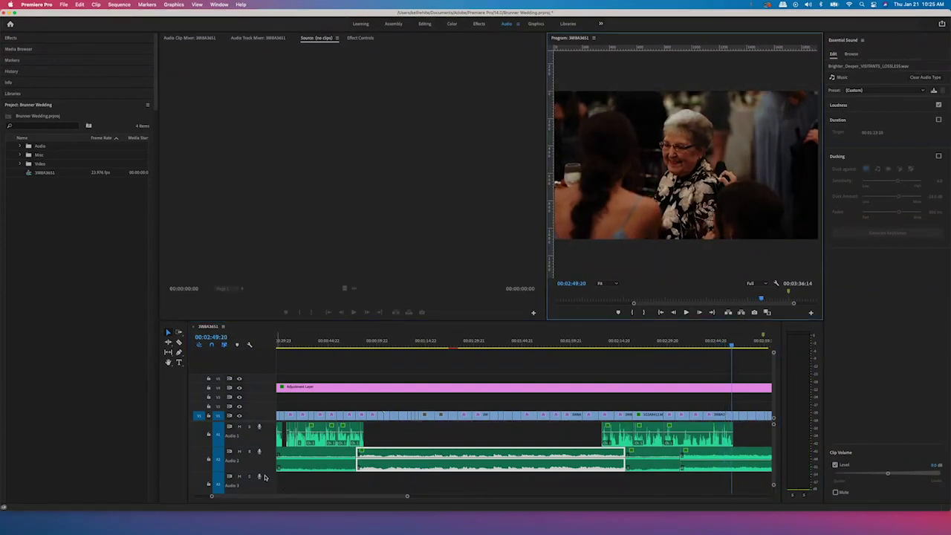
# - Mute Audio 1 and Audio 2 and review the seated guest shots between 00:02:48:21 and 00:02:51:18
pyautogui.click(239, 426)
pyautogui.click(239, 450)
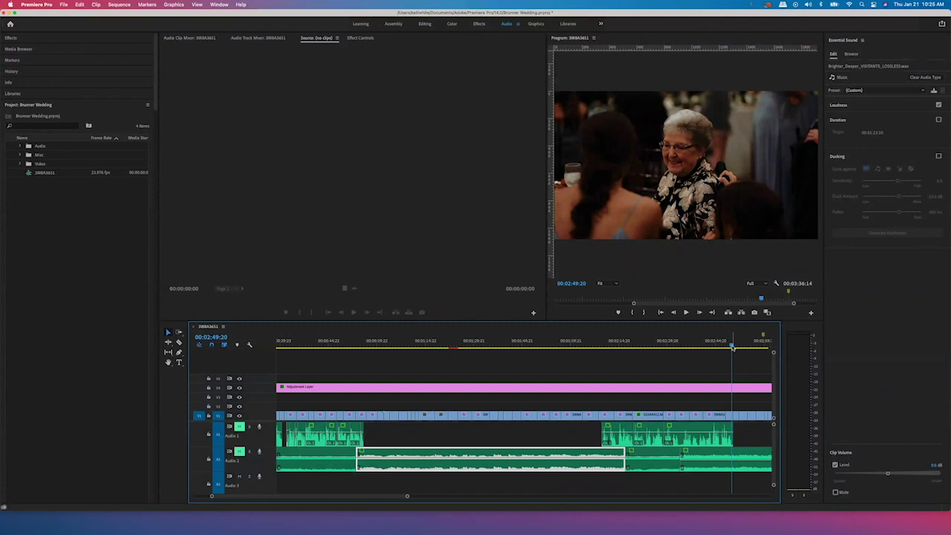
pyautogui.moveTo(732, 347); pyautogui.dragTo(728, 347)
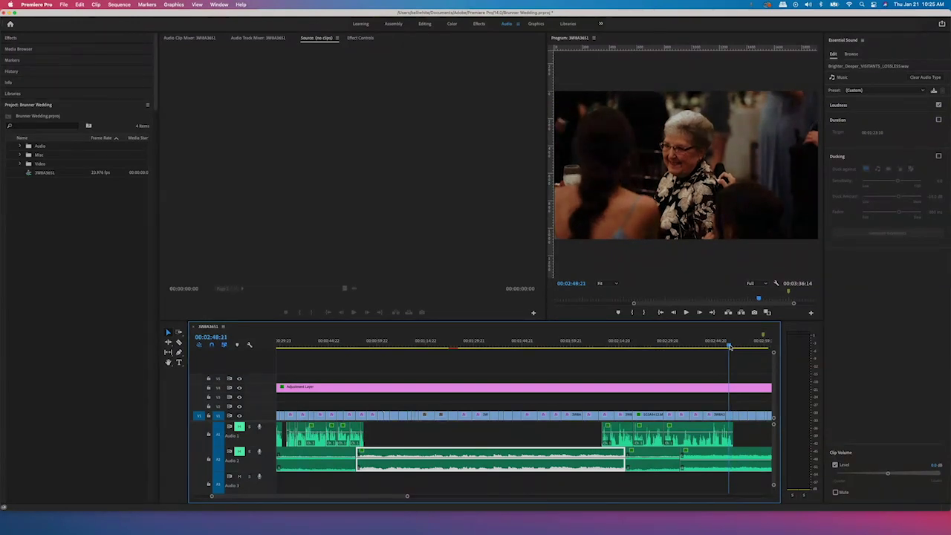
pyautogui.moveTo(728, 347); pyautogui.dragTo(731, 347)
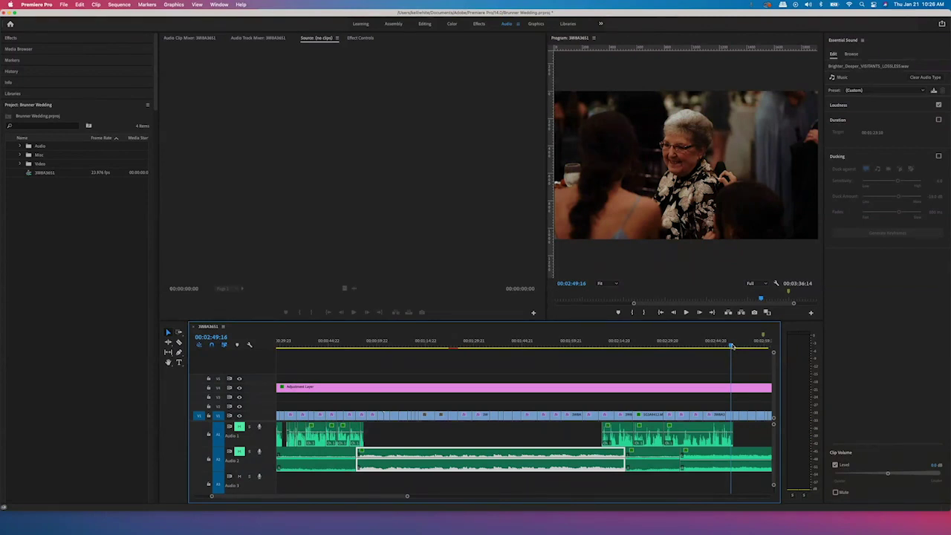
pyautogui.moveTo(732, 347); pyautogui.dragTo(739, 347)
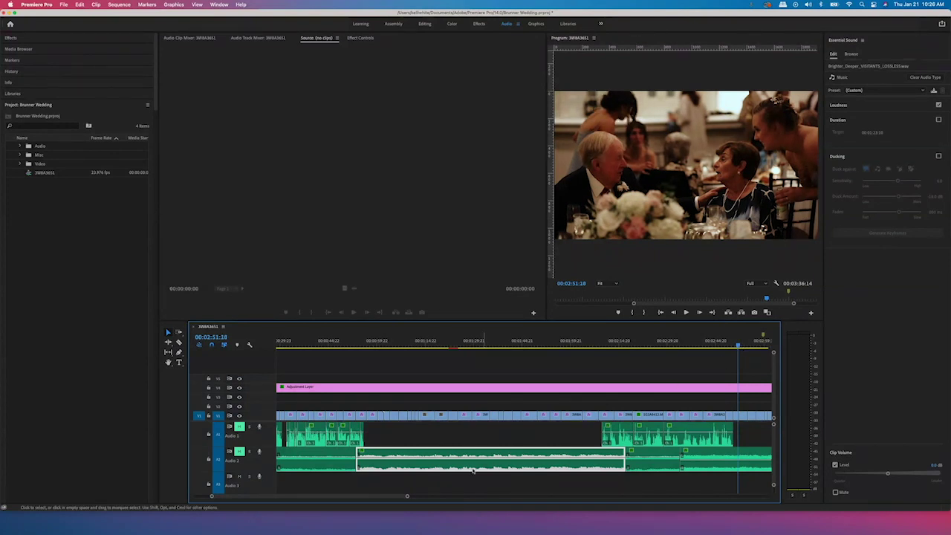
# - Review the parent-dance, fire-pit and dance-floor shots from 00:02:55:15 to the start of the sparkler exit at 00:03:20:03
pyautogui.moveTo(407, 496); pyautogui.dragTo(476, 497)
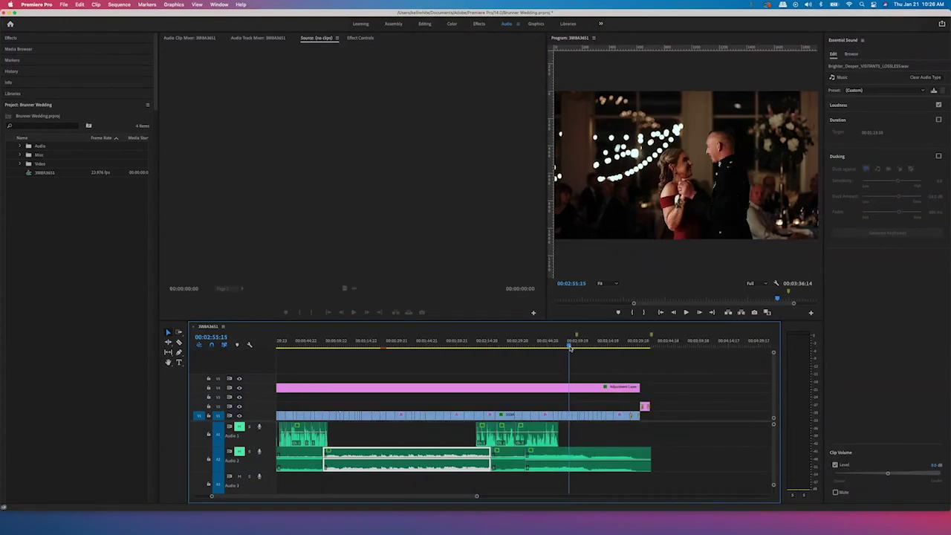
pyautogui.moveTo(569, 346); pyautogui.dragTo(586, 349)
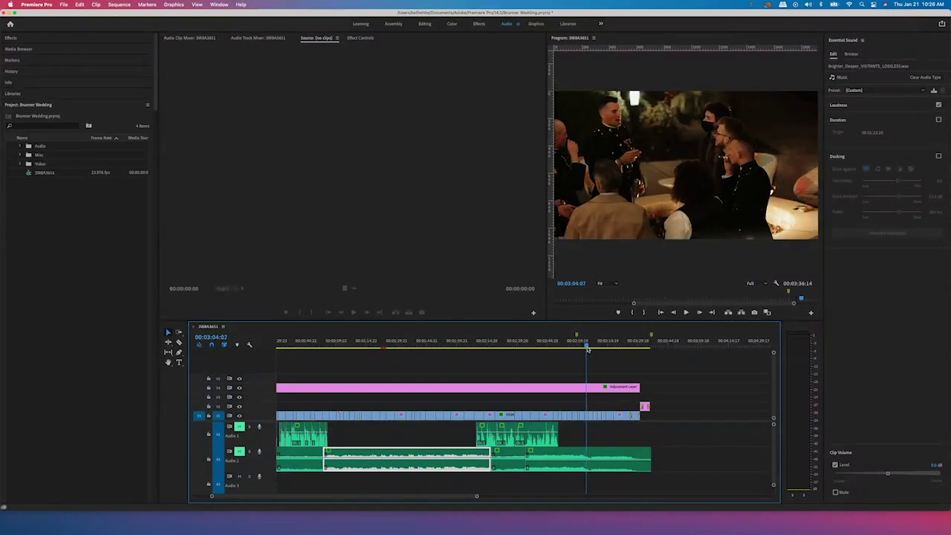
pyautogui.moveTo(587, 349); pyautogui.dragTo(592, 349)
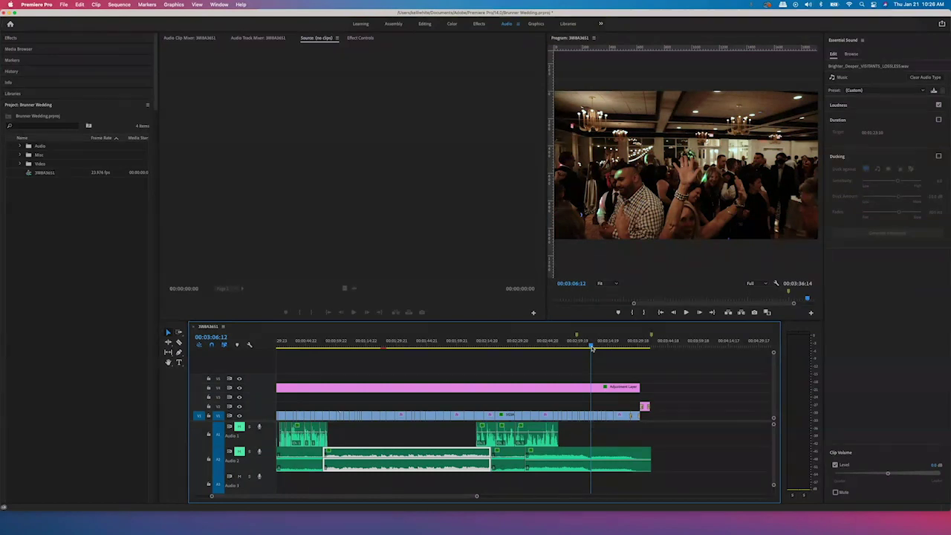
pyautogui.moveTo(592, 349); pyautogui.dragTo(596, 348)
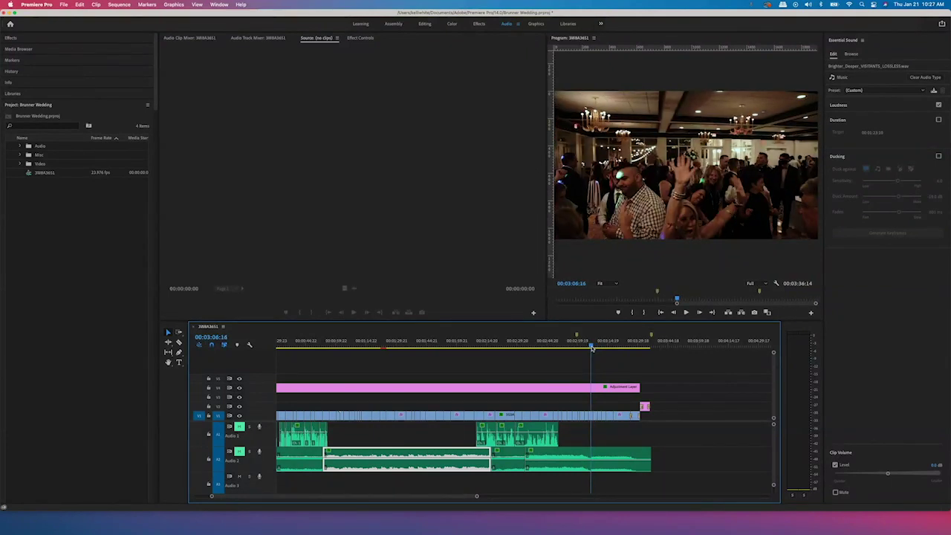
pyautogui.moveTo(591, 347); pyautogui.dragTo(606, 348)
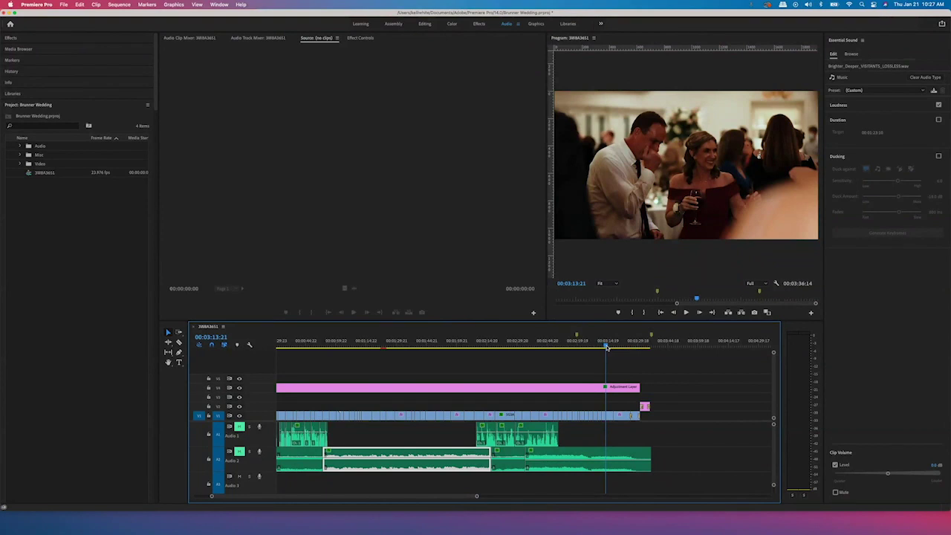
pyautogui.moveTo(606, 347); pyautogui.dragTo(619, 349)
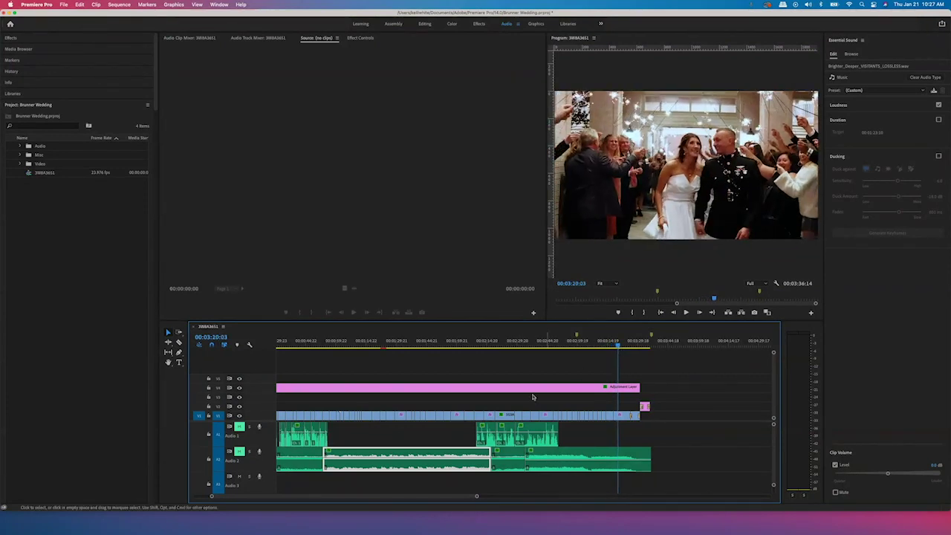
# - Examine the sparkler-exit shots from 00:03:20:03 to 00:03:29:16, including the cross dissolve at 00:03:26:11 and the adjustment layer above them
pyautogui.moveTo(213, 495); pyautogui.dragTo(283, 501)
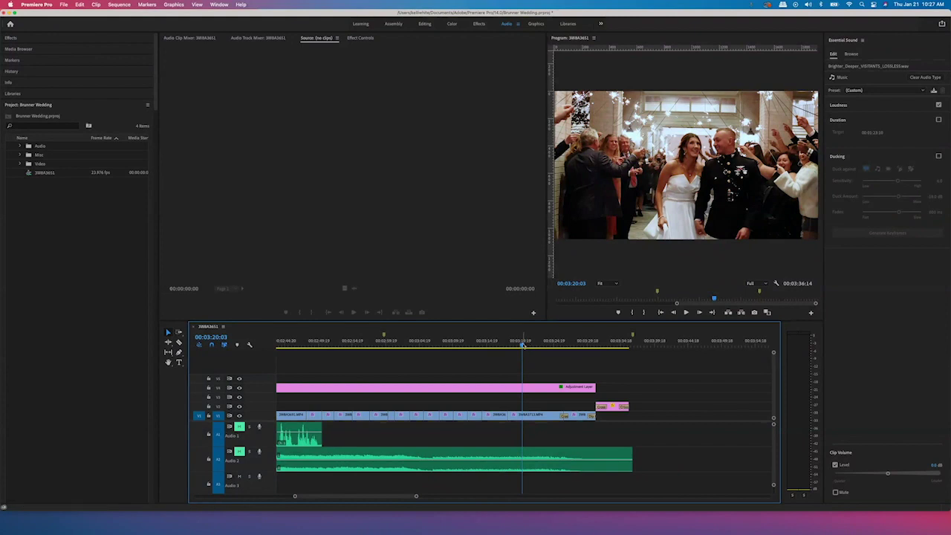
pyautogui.moveTo(522, 346); pyautogui.dragTo(559, 354)
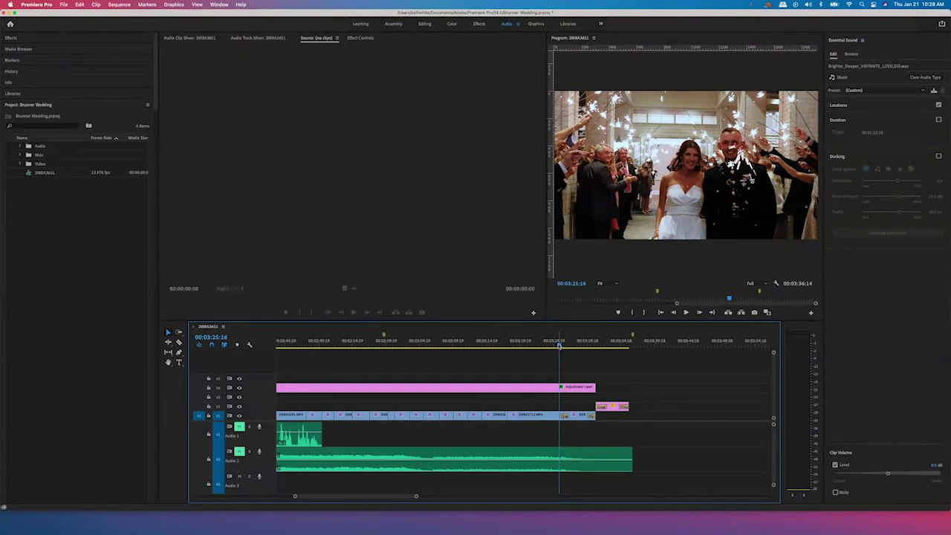
pyautogui.moveTo(560, 345); pyautogui.dragTo(561, 346)
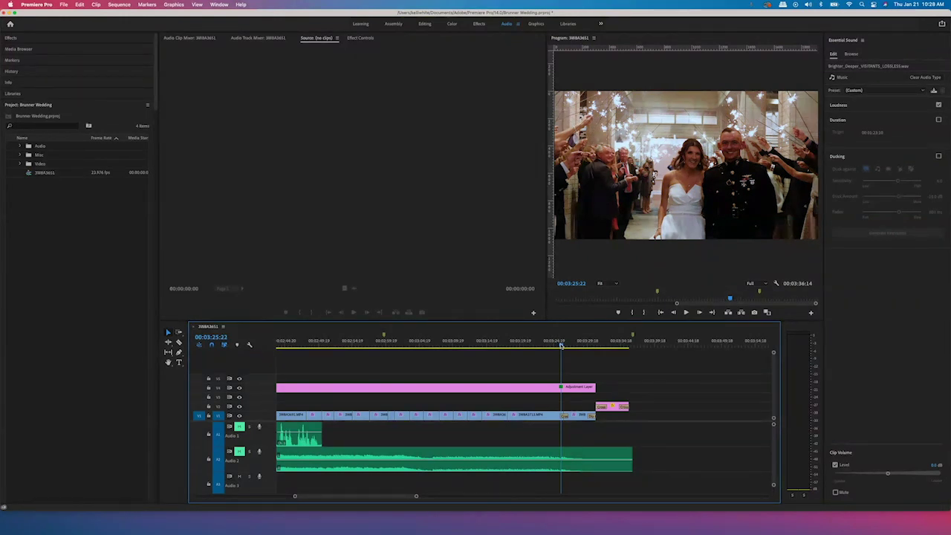
pyautogui.moveTo(561, 345); pyautogui.dragTo(586, 360)
pyautogui.click(573, 388)
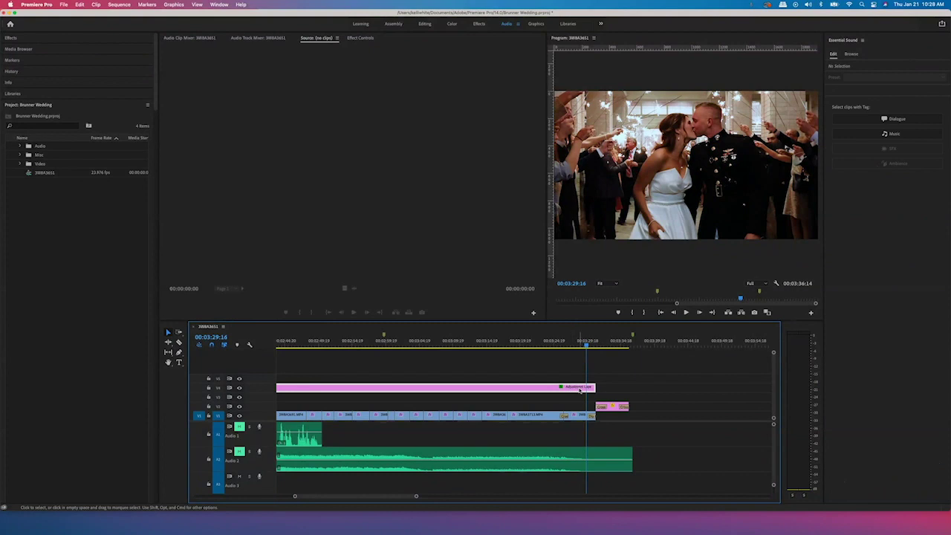
pyautogui.moveTo(586, 343); pyautogui.dragTo(564, 349)
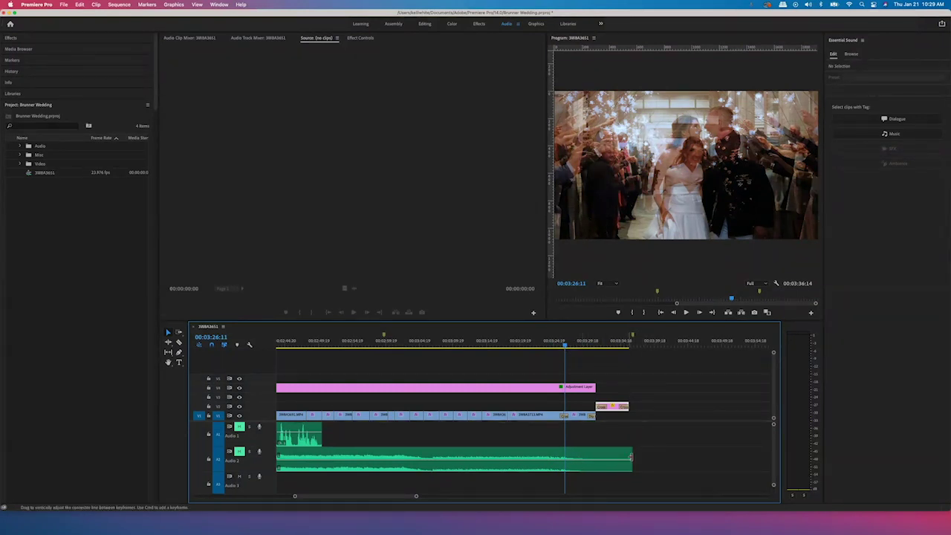
# - Trim the last Audio 2 music clip back to the sparkler dissolve and extend it again to the end of the closing title
pyautogui.moveTo(627, 453); pyautogui.dragTo(560, 455)
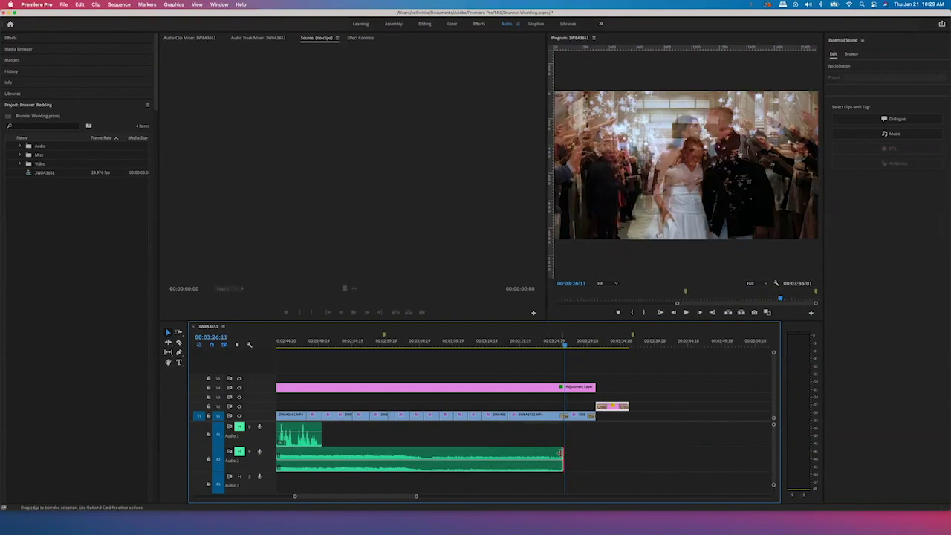
pyautogui.moveTo(565, 453); pyautogui.dragTo(626, 452)
# - Show the whole sequence and review its closing section between the two markers, ending on the sparkler kiss at 00:03:27:23
pyautogui.press('\\')
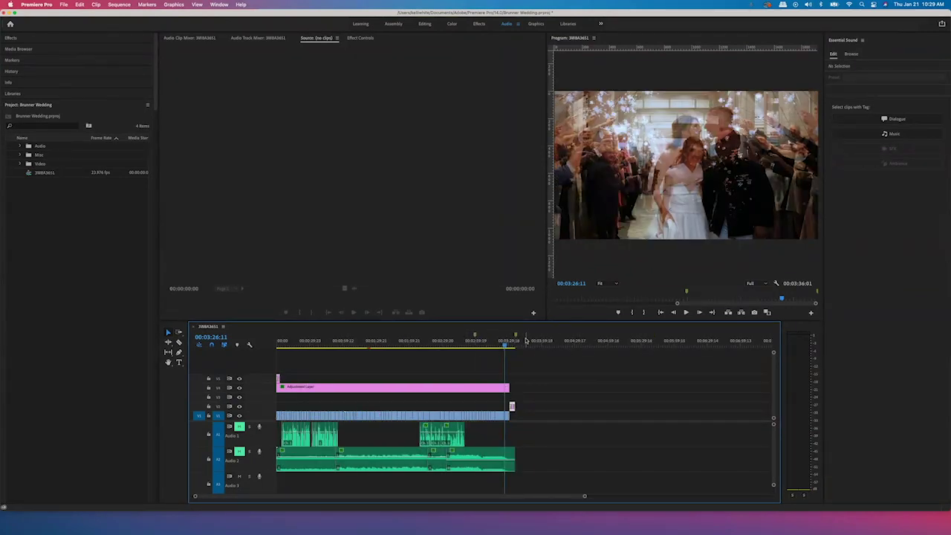
pyautogui.moveTo(503, 344); pyautogui.dragTo(484, 344)
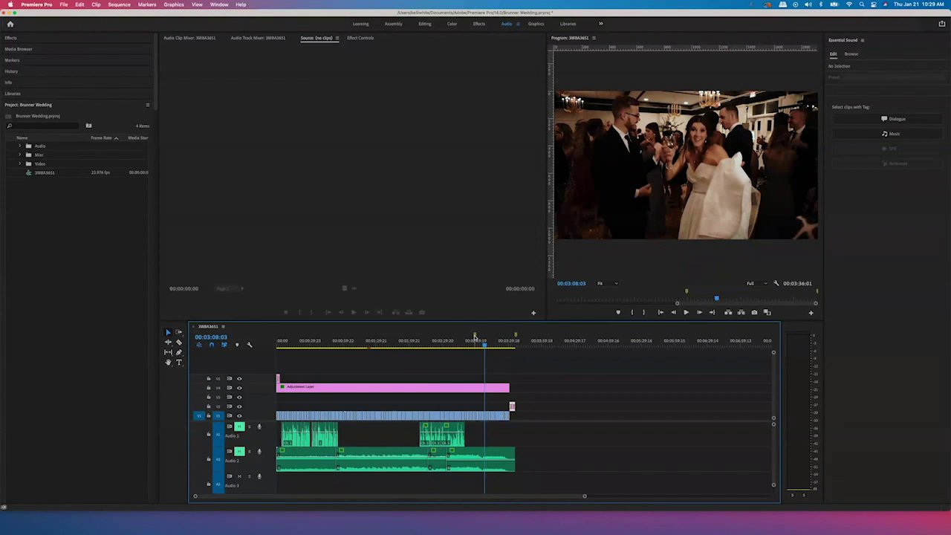
pyautogui.click(475, 343)
pyautogui.moveTo(477, 349); pyautogui.dragTo(517, 348)
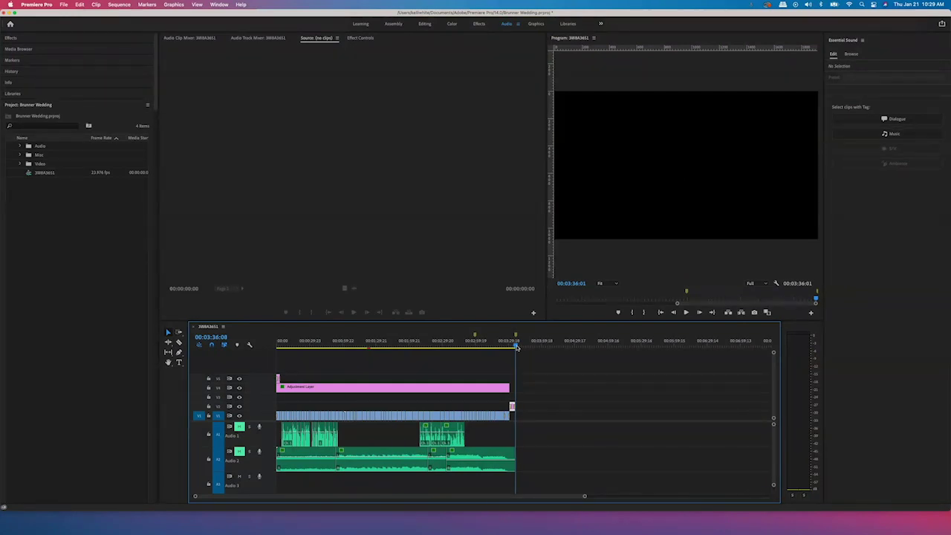
pyautogui.moveTo(517, 348); pyautogui.dragTo(508, 349)
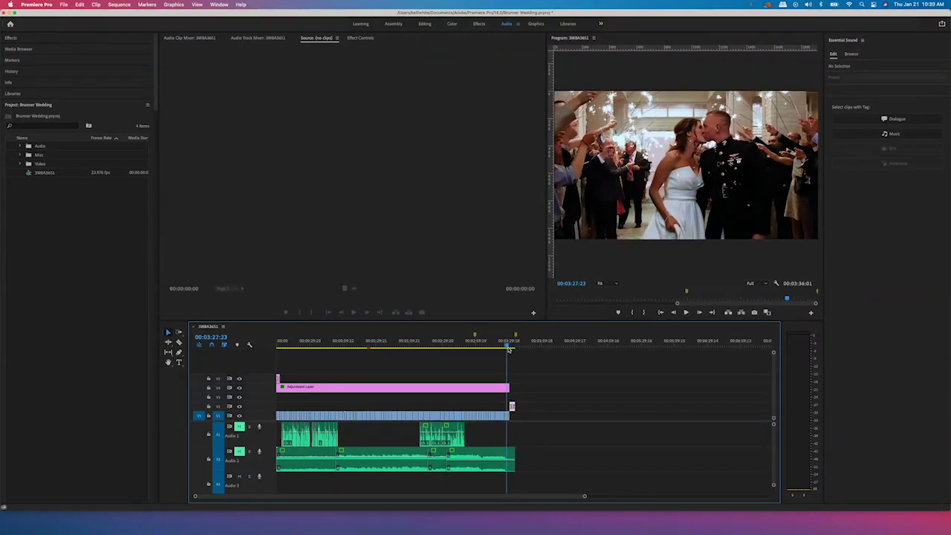